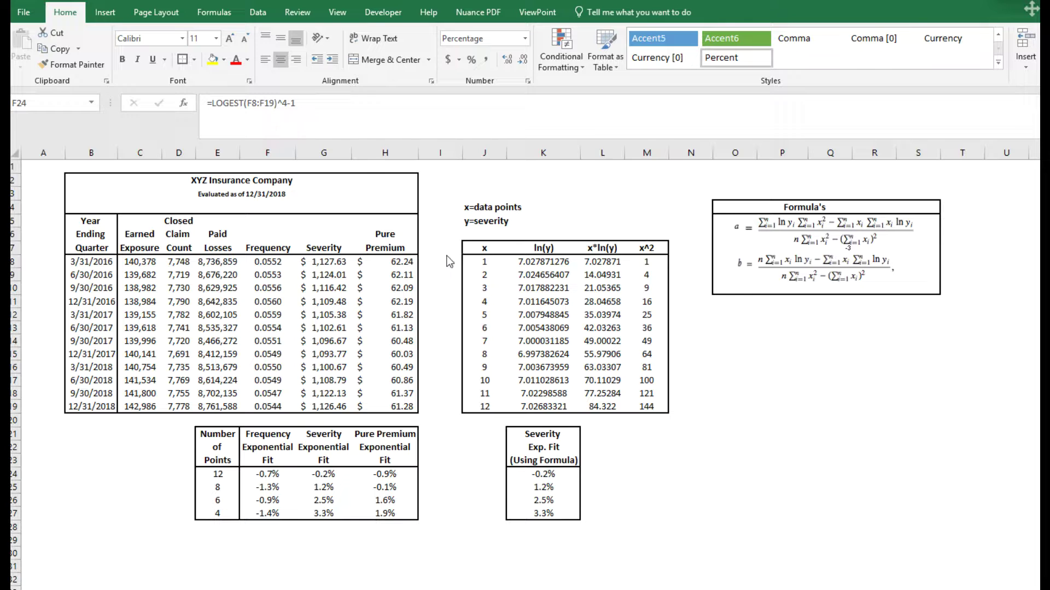
Review the quarter-ending dates in column B and Earned Exposure values C8:C19.
{"action": "left_click", "coordinate": [441, 249]}
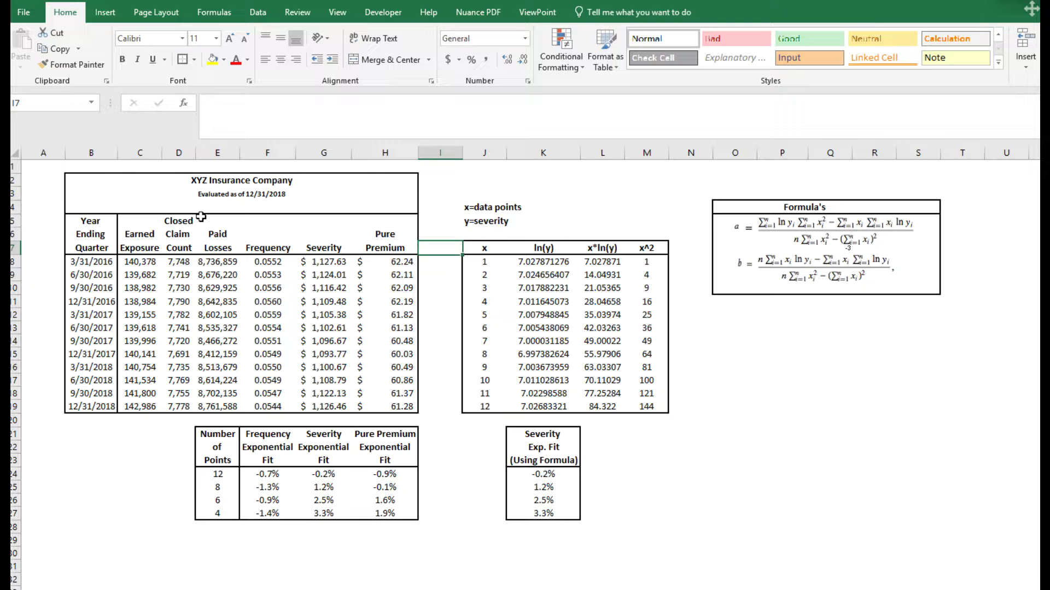
{"action": "left_click", "coordinate": [548, 178]}
{"action": "left_click", "coordinate": [612, 172]}
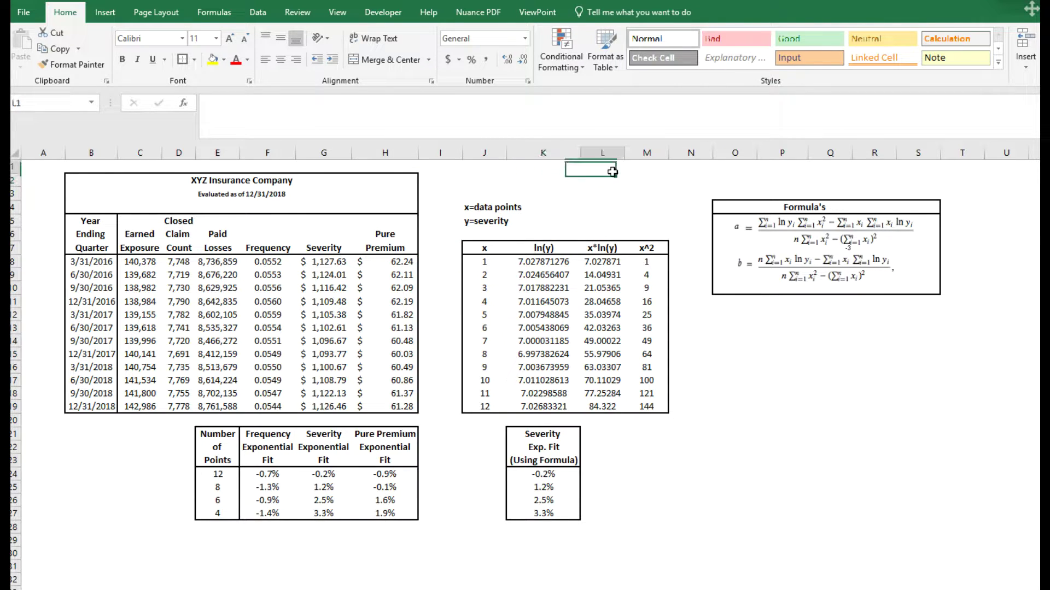
{"action": "left_click", "coordinate": [552, 167]}
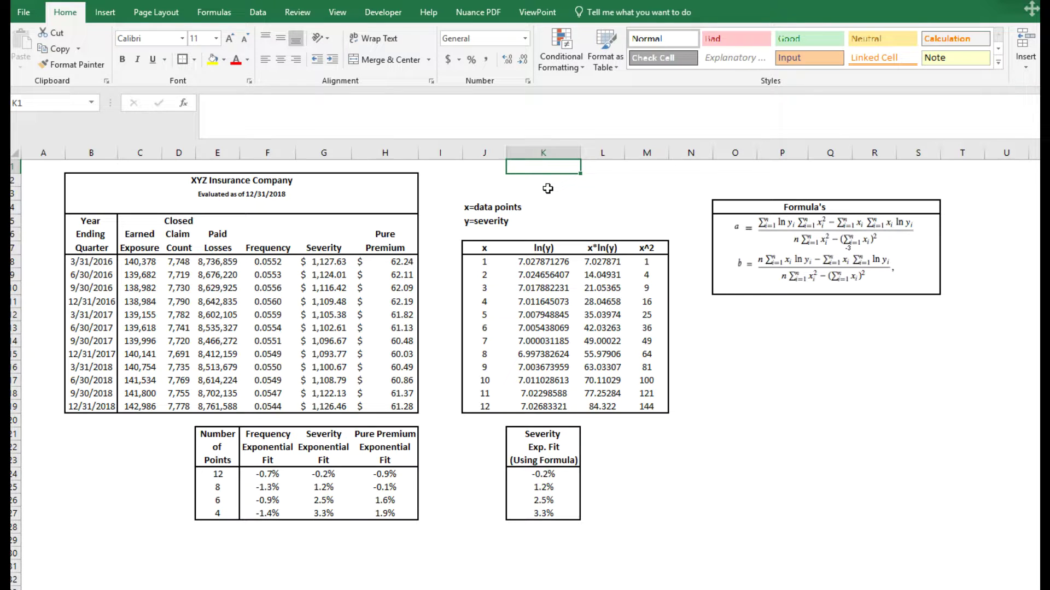
{"action": "left_click", "coordinate": [784, 365]}
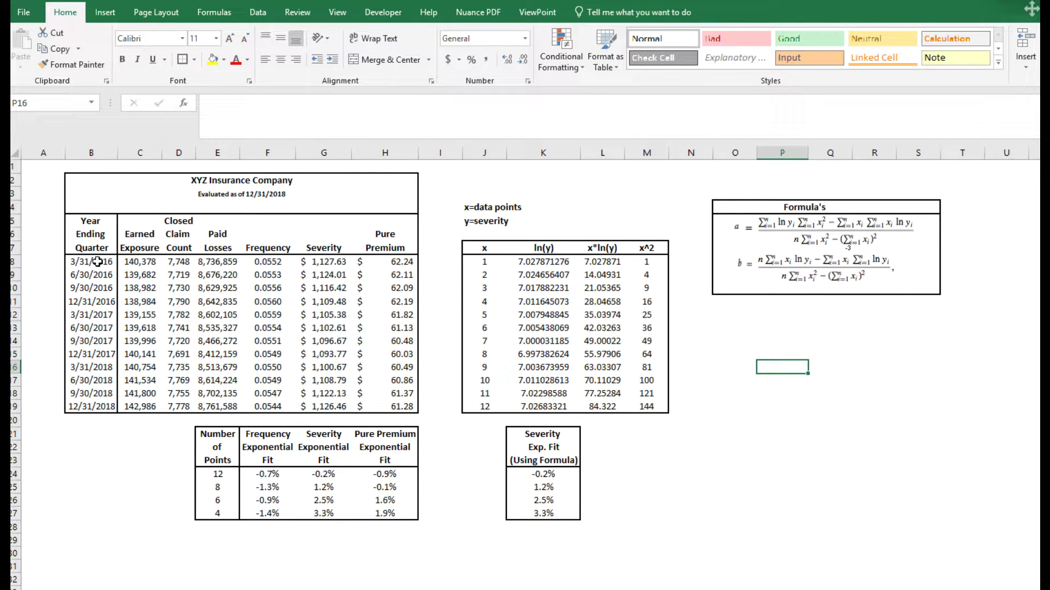
{"action": "left_click_drag", "start_coordinate": [96, 262], "coordinate": [101, 406]}
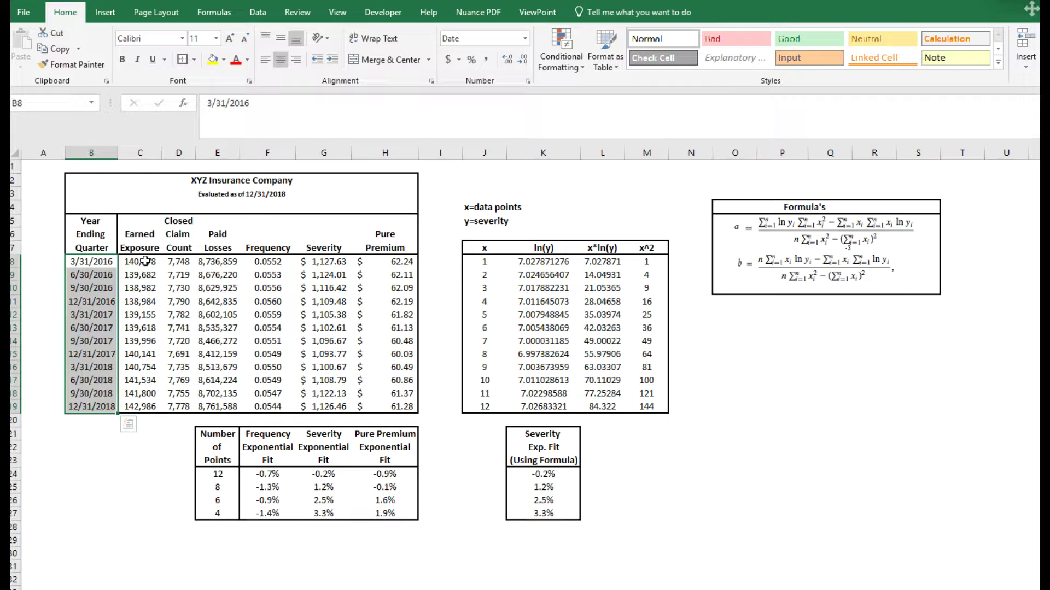
{"action": "left_click_drag", "start_coordinate": [145, 261], "coordinate": [141, 408]}
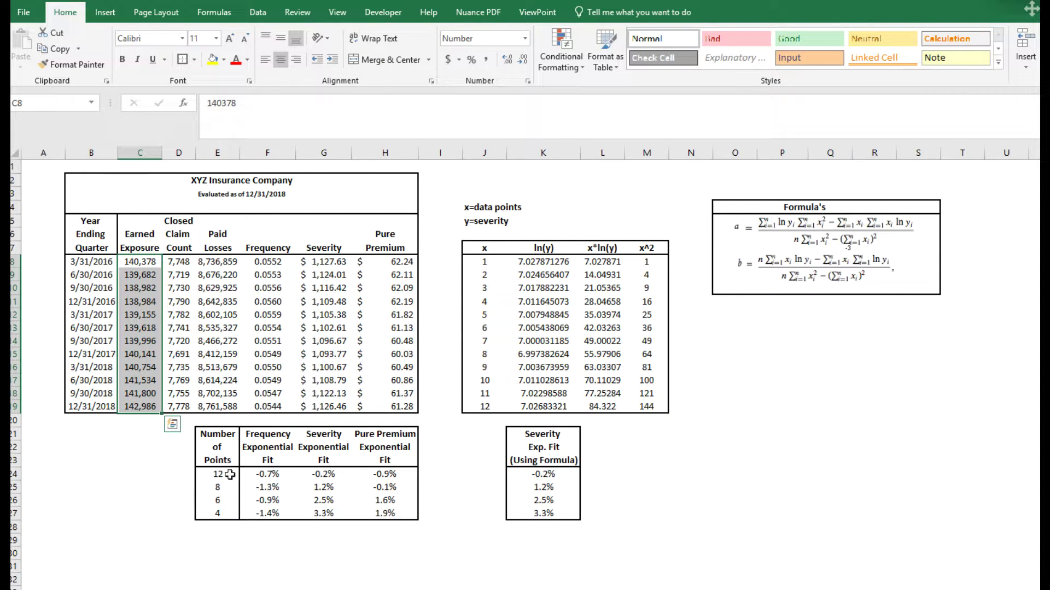
{"action": "left_click", "coordinate": [148, 448]}
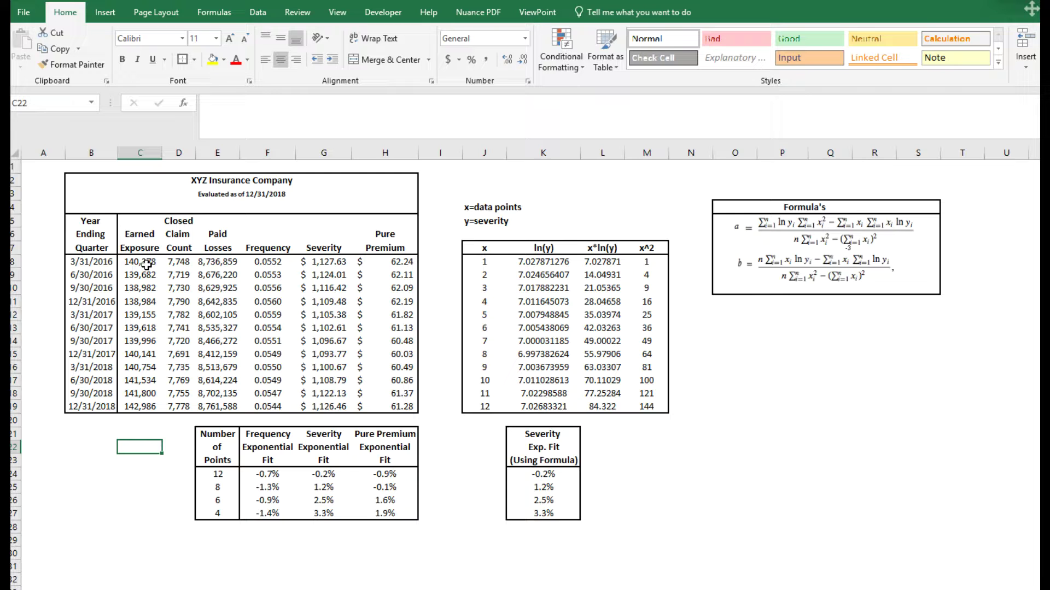
Review Closed Claim Count and Paid Losses, and inspect the F8 frequency and G8 severity formulas.
{"action": "left_click_drag", "start_coordinate": [177, 264], "coordinate": [185, 407]}
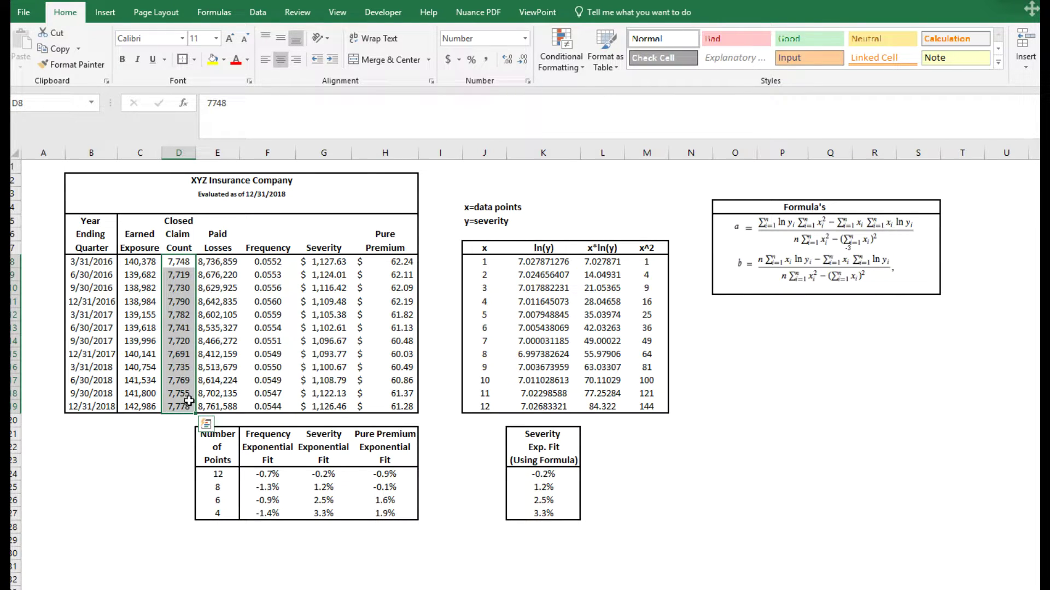
{"action": "left_click_drag", "start_coordinate": [217, 262], "coordinate": [215, 406]}
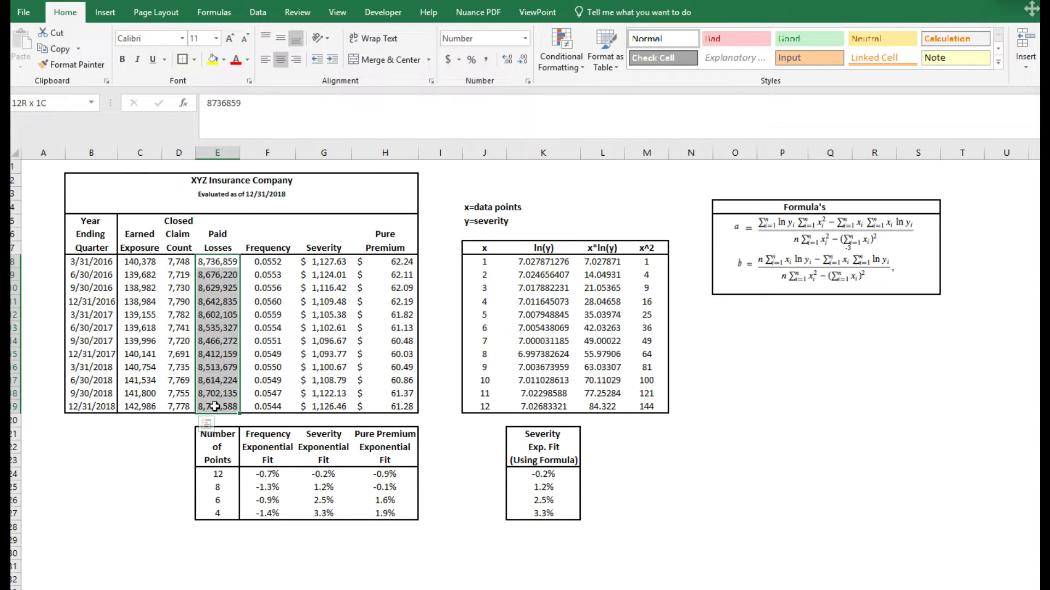
{"action": "left_click", "coordinate": [267, 261]}
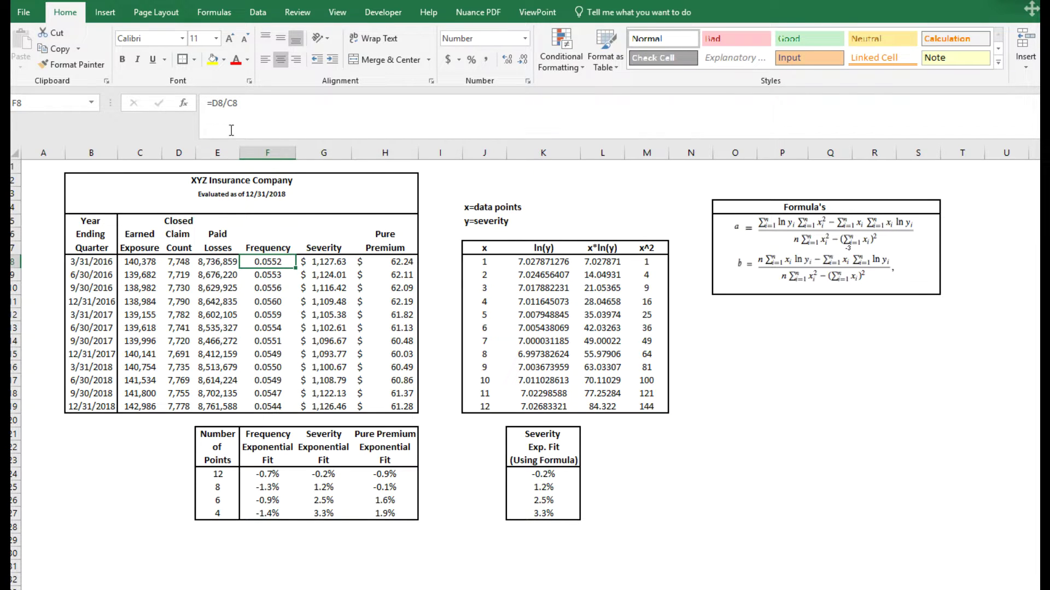
{"action": "left_click", "coordinate": [242, 103]}
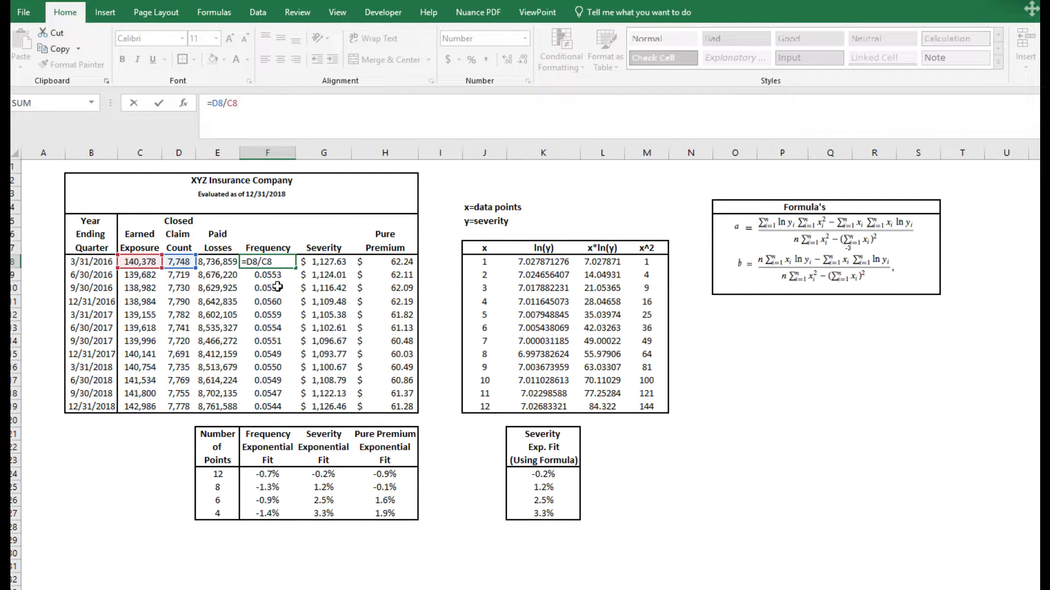
{"action": "key", "text": "Return"}
{"action": "left_click", "coordinate": [320, 264]}
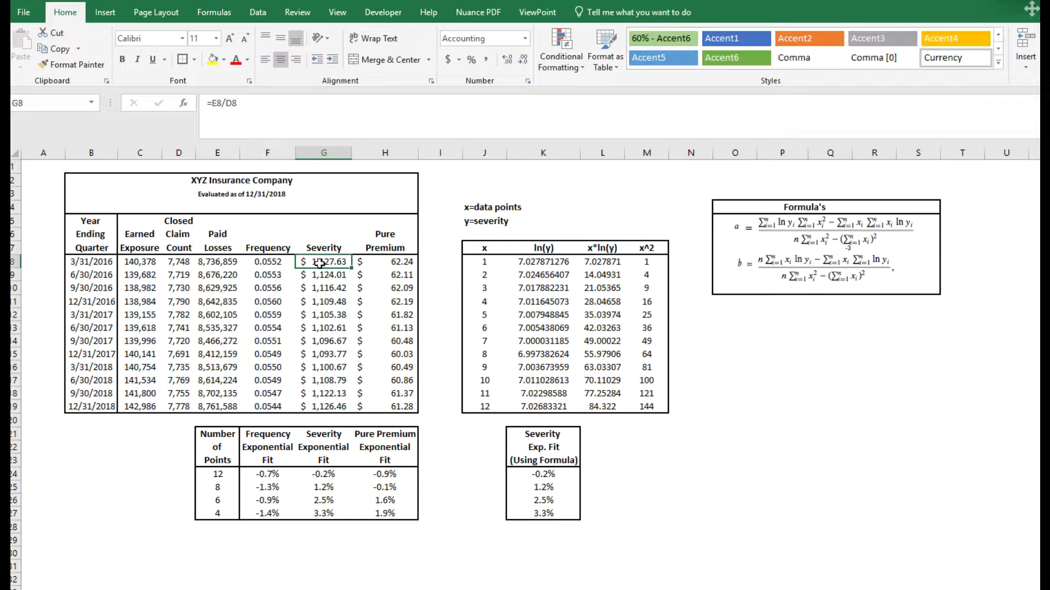
{"action": "left_click", "coordinate": [242, 105]}
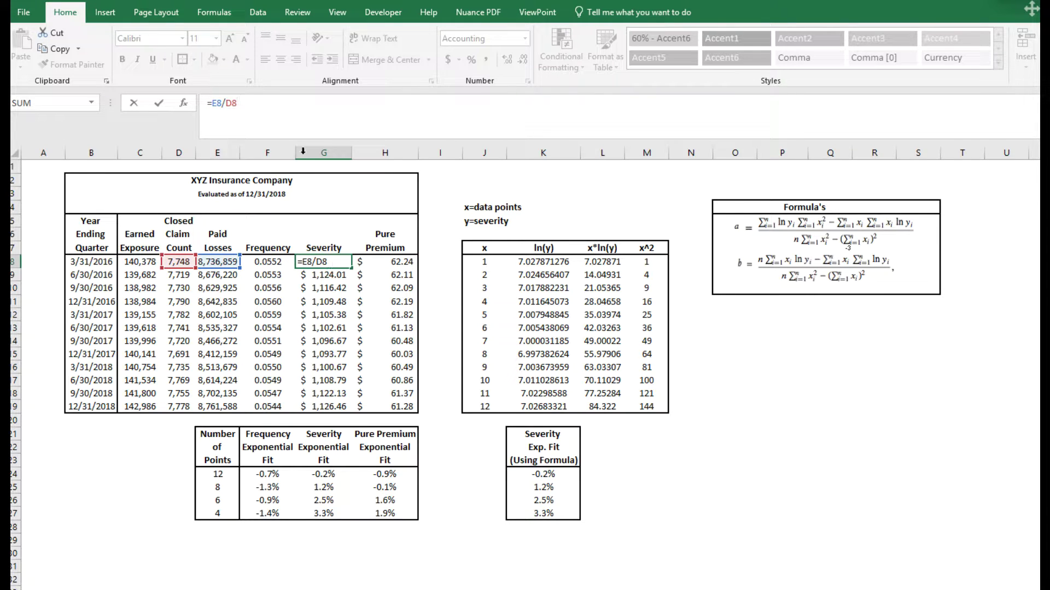
{"action": "left_click", "coordinate": [393, 262]}
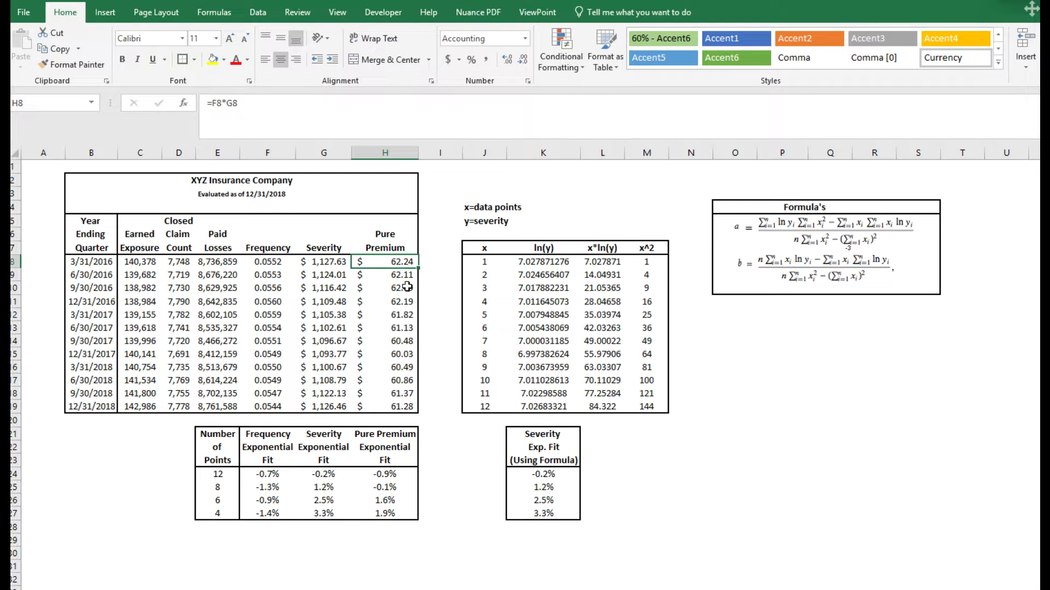
Inspect the 12-, 8- and 6-point frequency LOGEST formulas in F24:F26.
{"action": "left_click", "coordinate": [269, 475]}
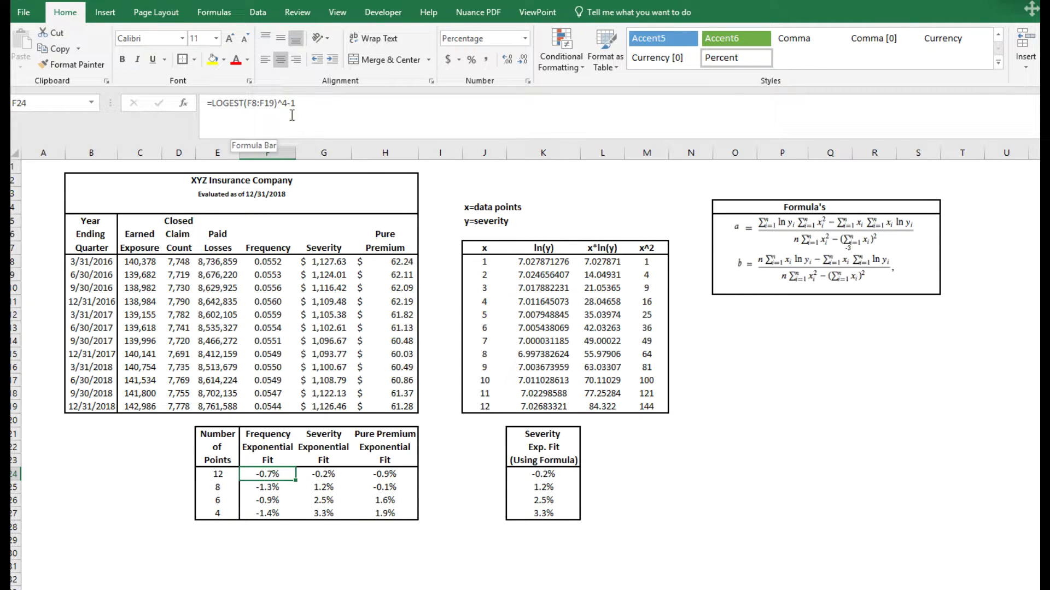
{"action": "left_click", "coordinate": [311, 108]}
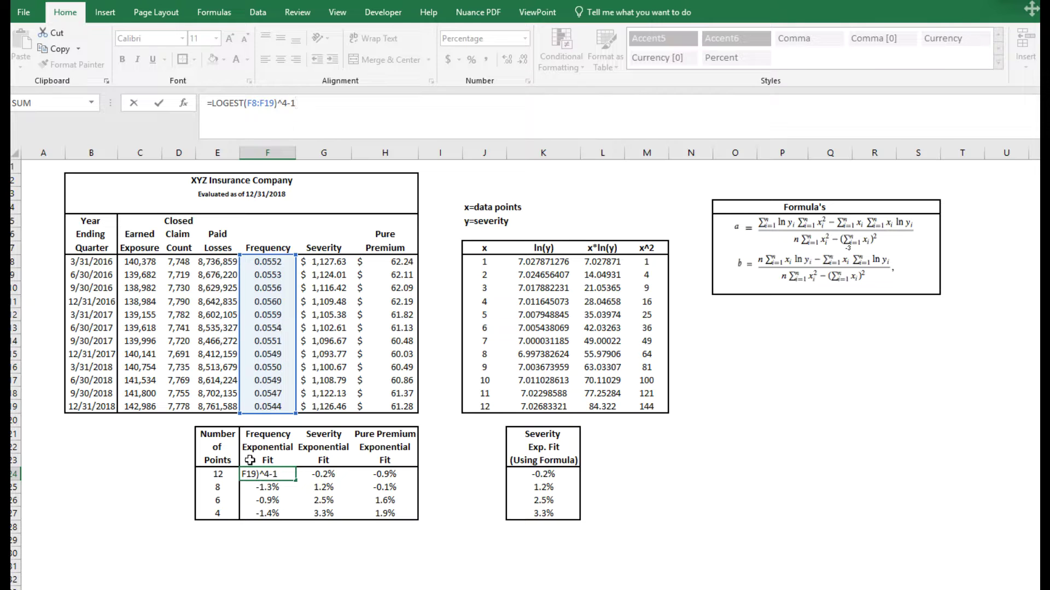
{"action": "key", "text": "Return"}
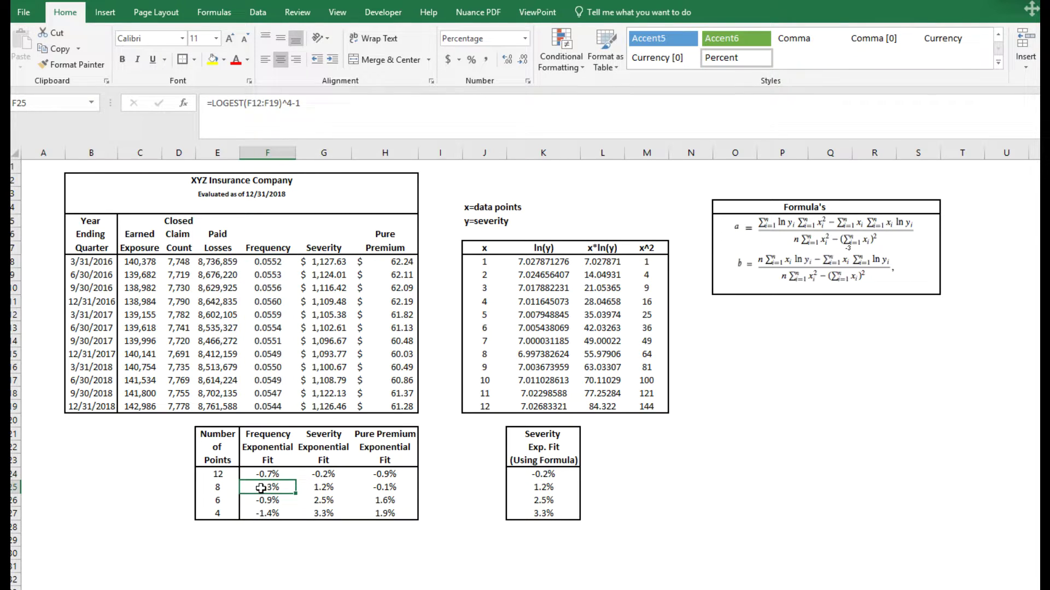
{"action": "left_click", "coordinate": [313, 100]}
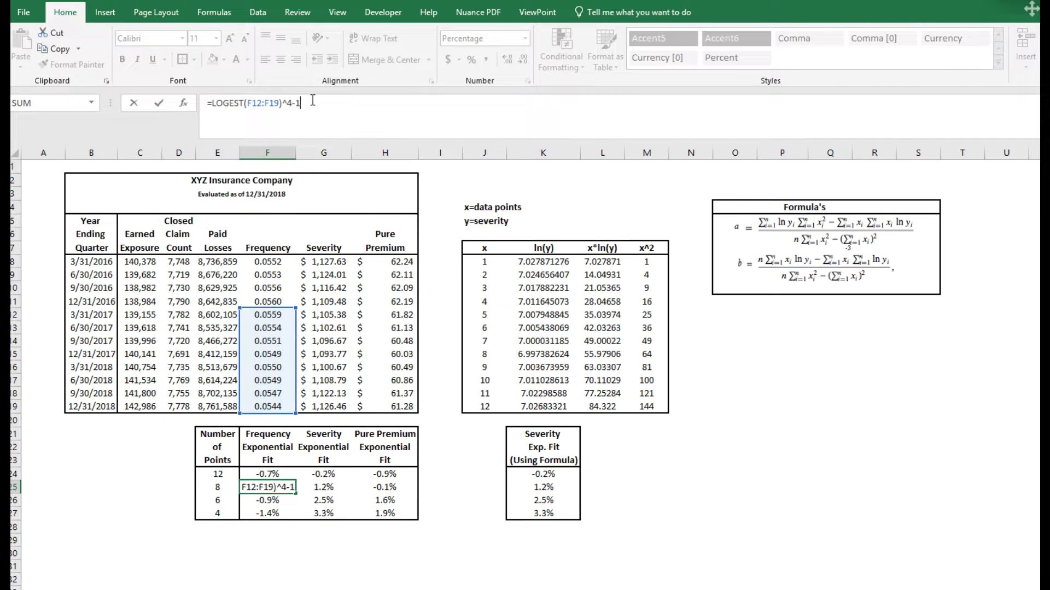
{"action": "left_click", "coordinate": [270, 501]}
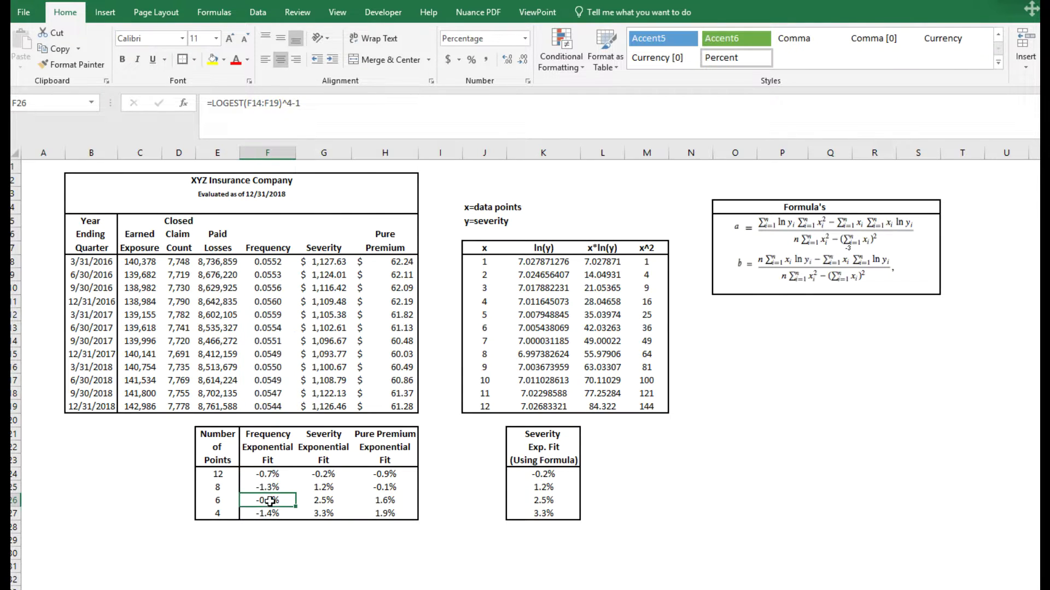
{"action": "left_click", "coordinate": [308, 110]}
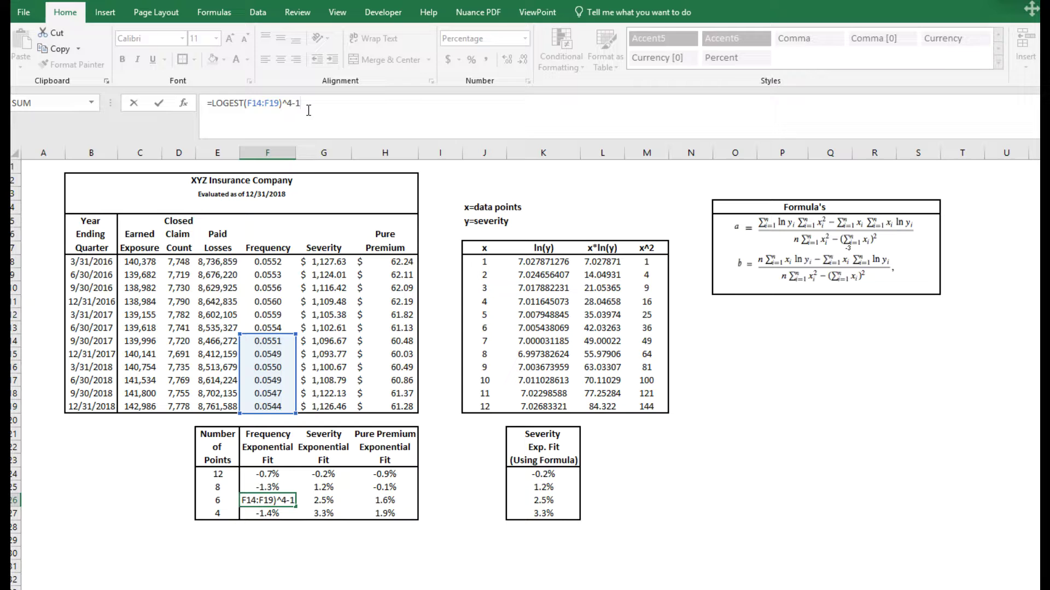
{"action": "left_click", "coordinate": [268, 564]}
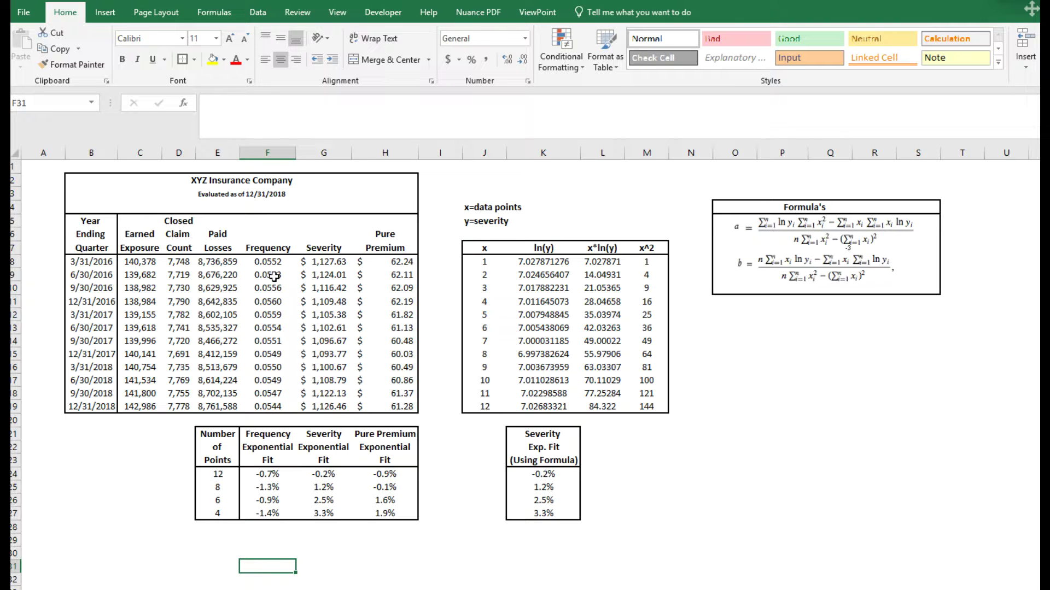
Inspect the 12-point severity, pure premium and frequency LOGEST fit formulas without changing them.
{"action": "left_click", "coordinate": [323, 471]}
{"action": "left_click", "coordinate": [321, 107]}
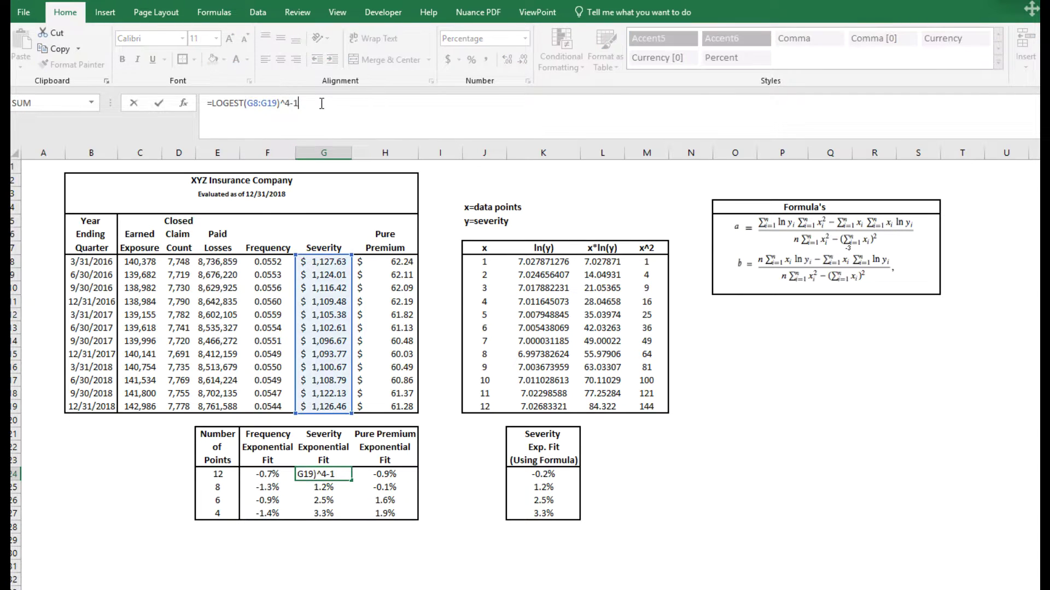
{"action": "left_click", "coordinate": [386, 475]}
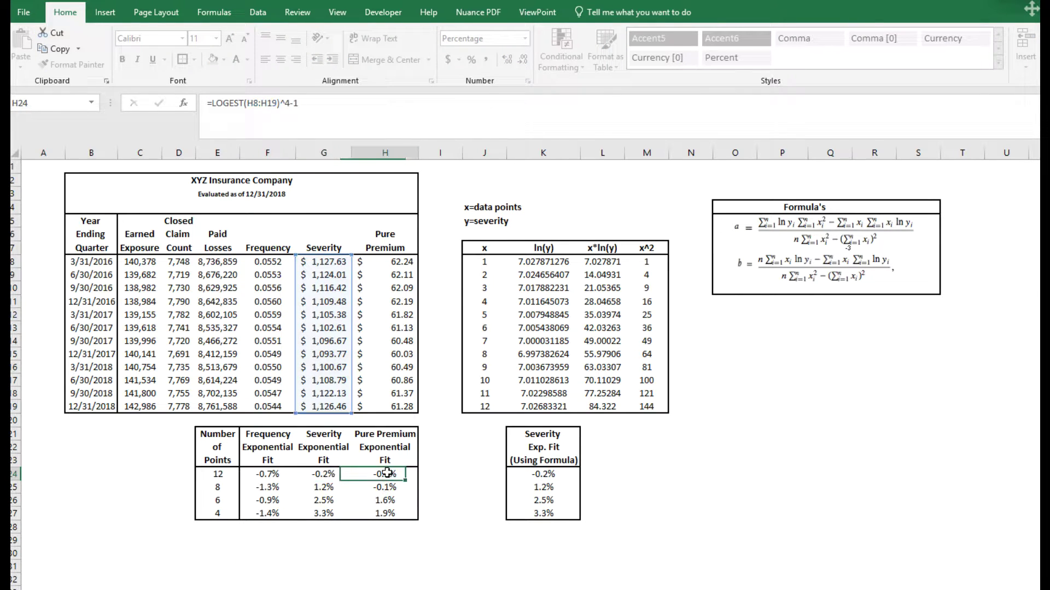
{"action": "left_click", "coordinate": [328, 102]}
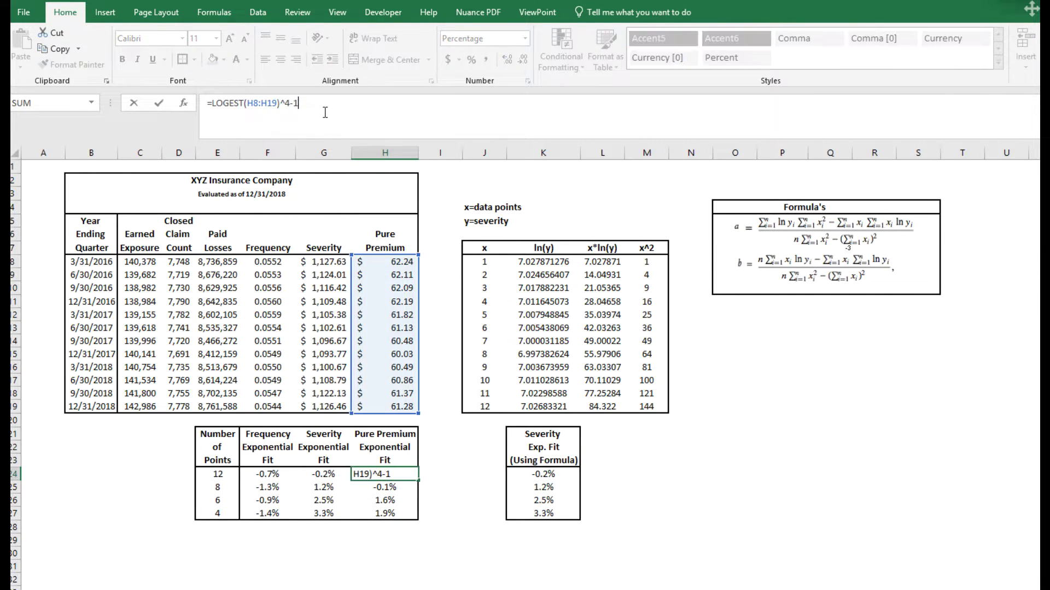
{"action": "left_click", "coordinate": [455, 338]}
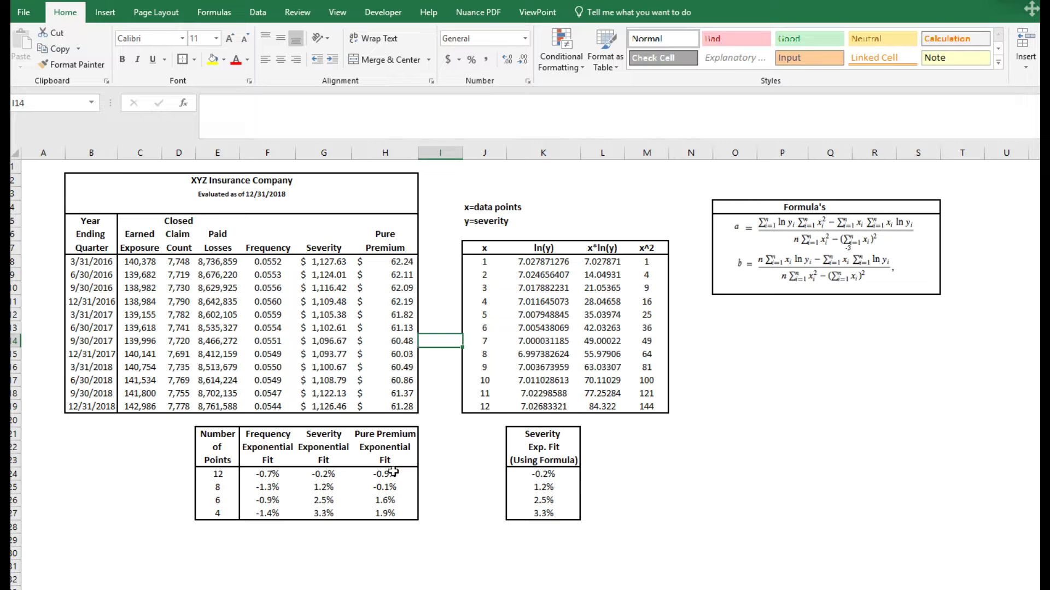
{"action": "left_click", "coordinate": [270, 473]}
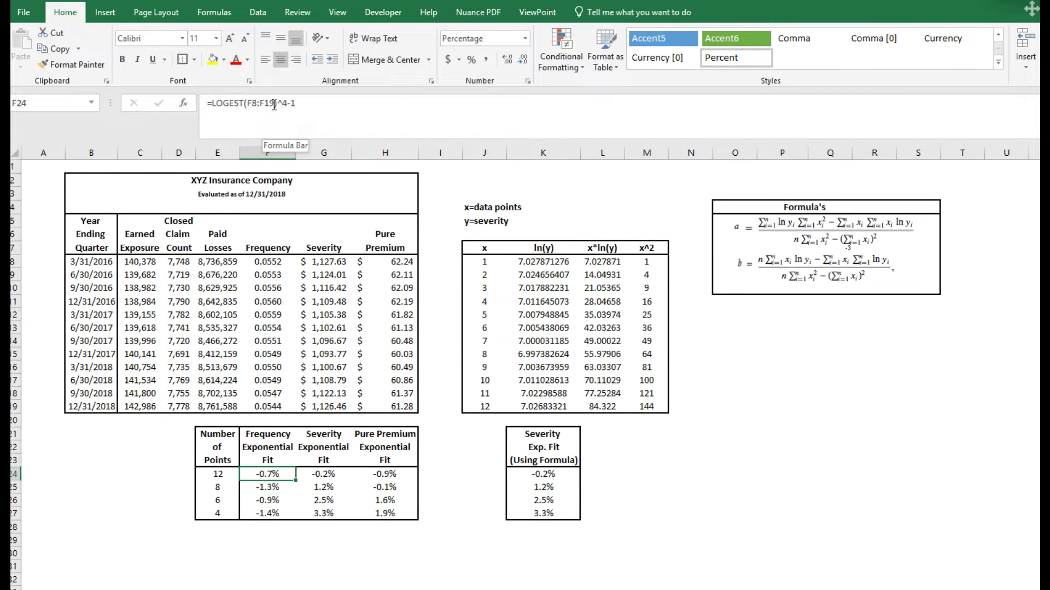
{"action": "left_click", "coordinate": [300, 105]}
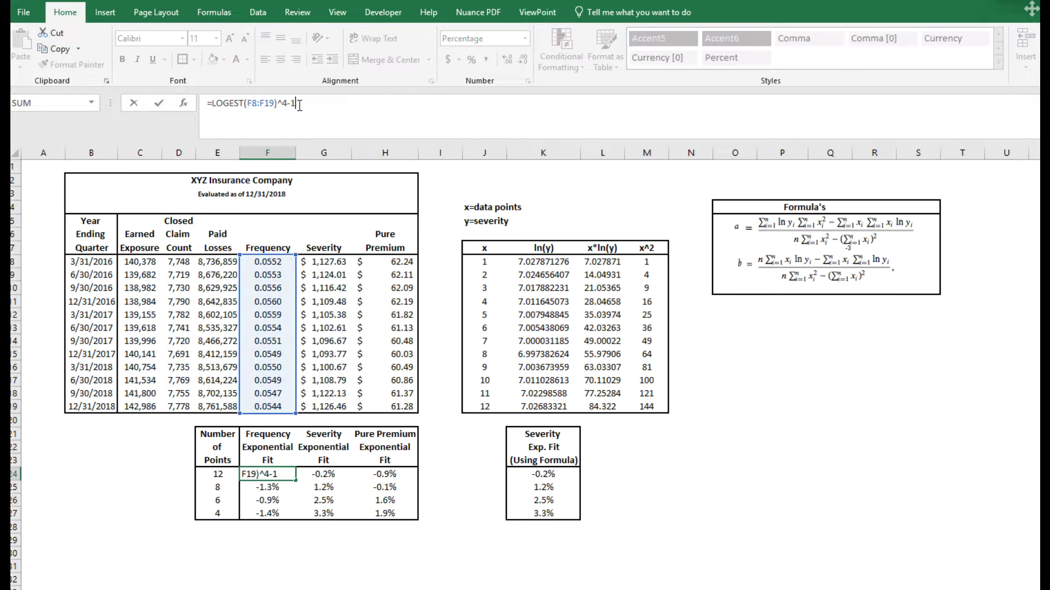
{"action": "left_click", "coordinate": [439, 313]}
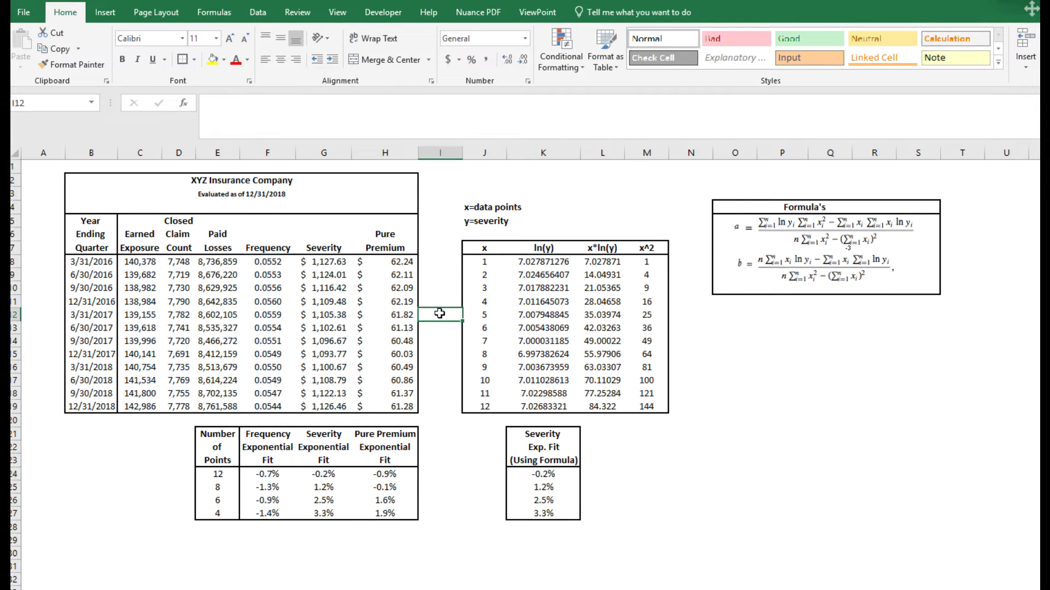
{"action": "left_click", "coordinate": [321, 476]}
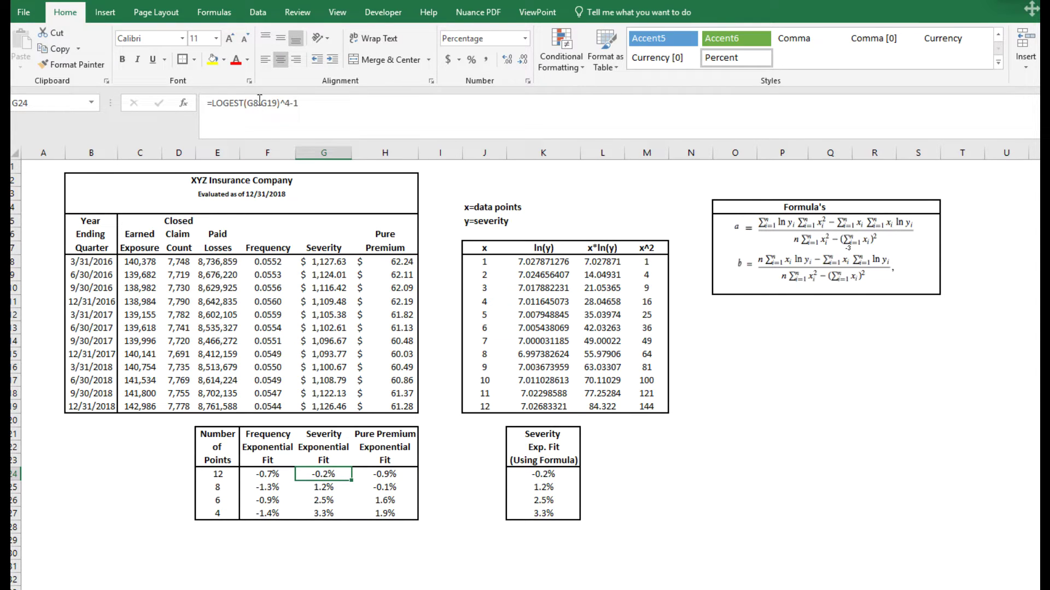
Fill the LOGEST severity fits G24:G27 and formula-based fits K24:K27 with yellow.
{"action": "left_click_drag", "start_coordinate": [328, 475], "coordinate": [325, 514]}
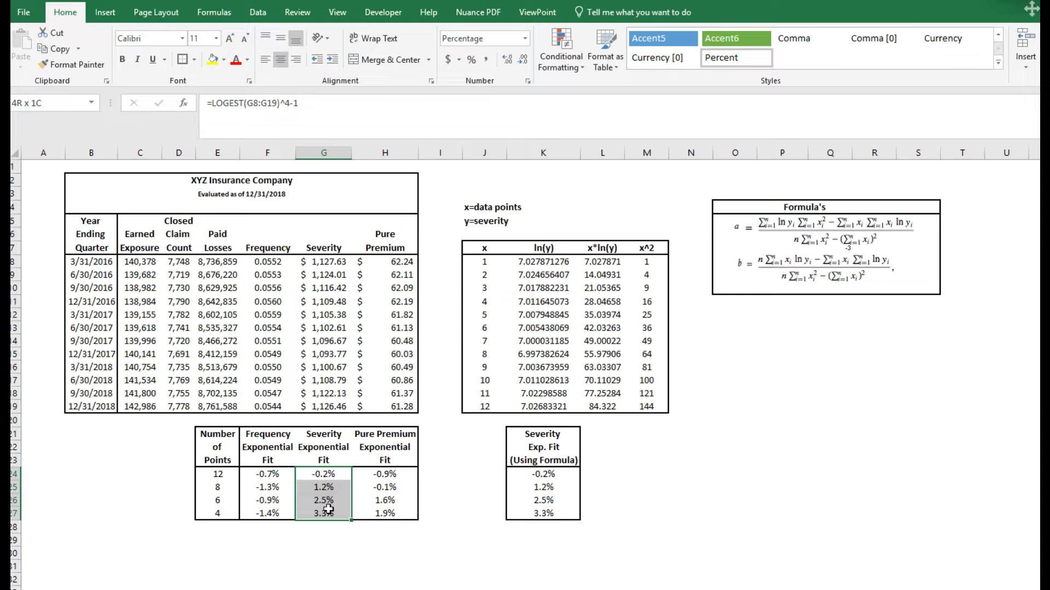
{"action": "left_click", "coordinate": [212, 58]}
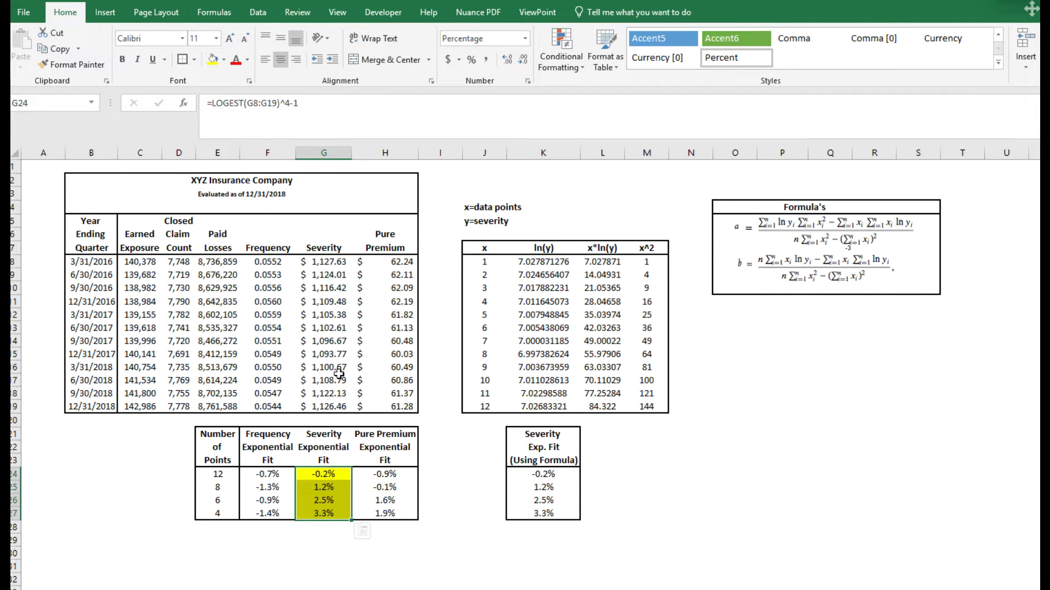
{"action": "left_click", "coordinate": [377, 566]}
{"action": "left_click_drag", "start_coordinate": [543, 474], "coordinate": [543, 514]}
{"action": "left_click", "coordinate": [213, 57]}
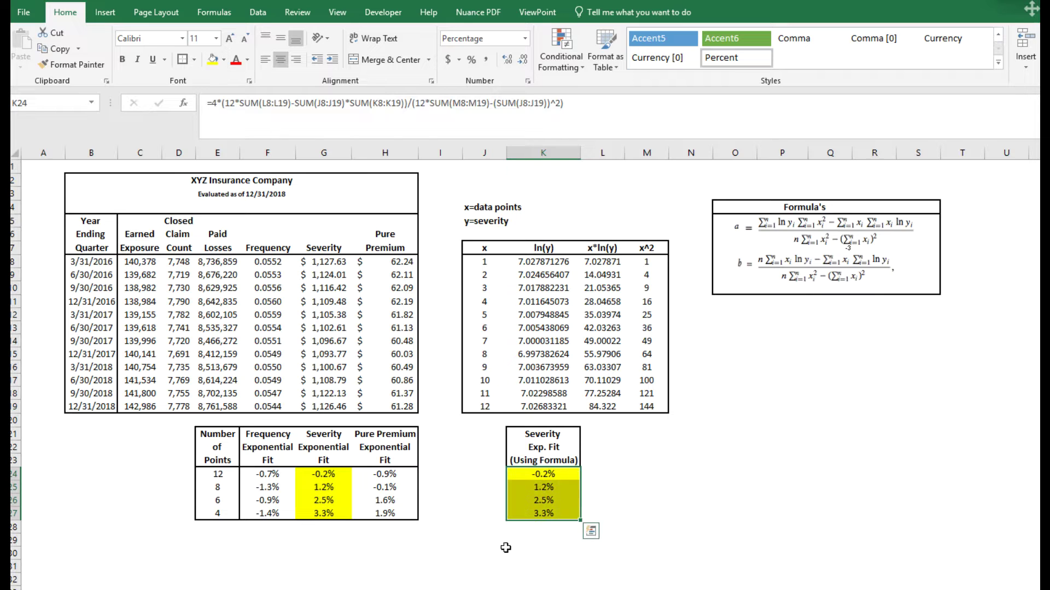
{"action": "left_click", "coordinate": [532, 582]}
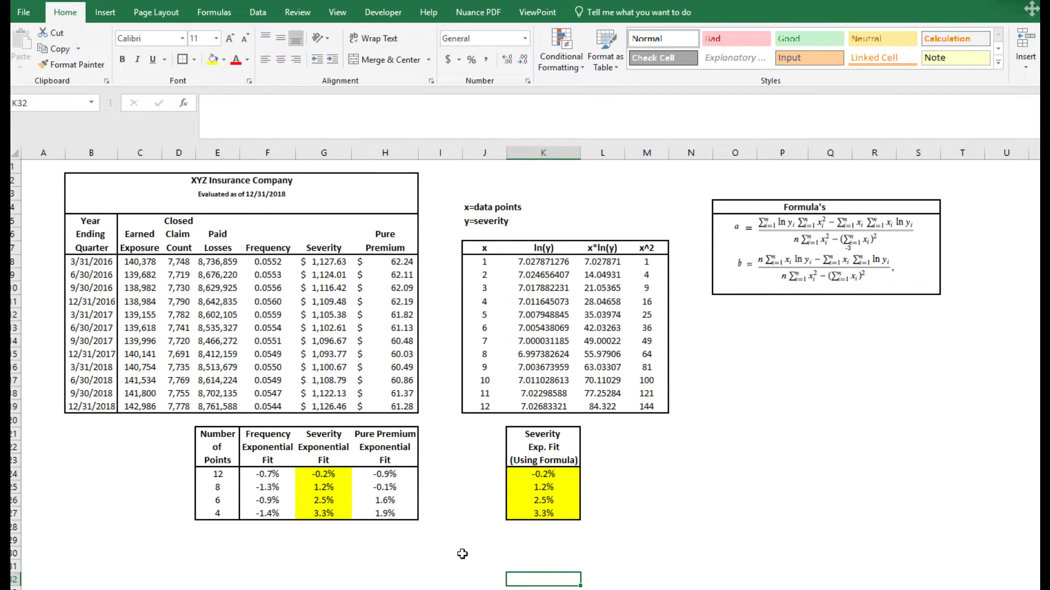
{"action": "left_click", "coordinate": [325, 474]}
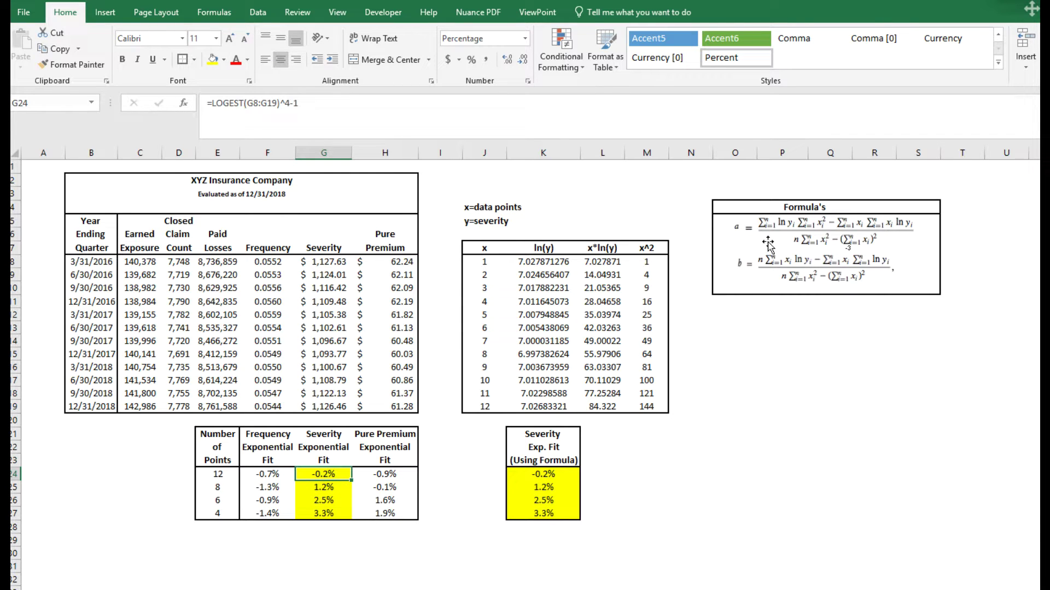
{"action": "left_click_drag", "start_coordinate": [720, 192], "coordinate": [952, 307]}
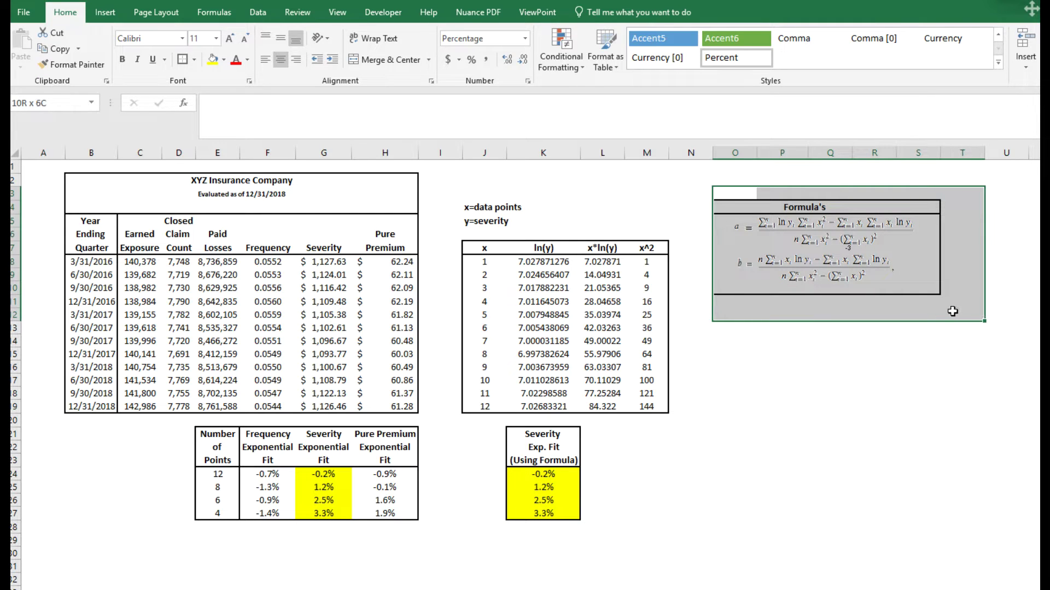
{"action": "left_click", "coordinate": [910, 354]}
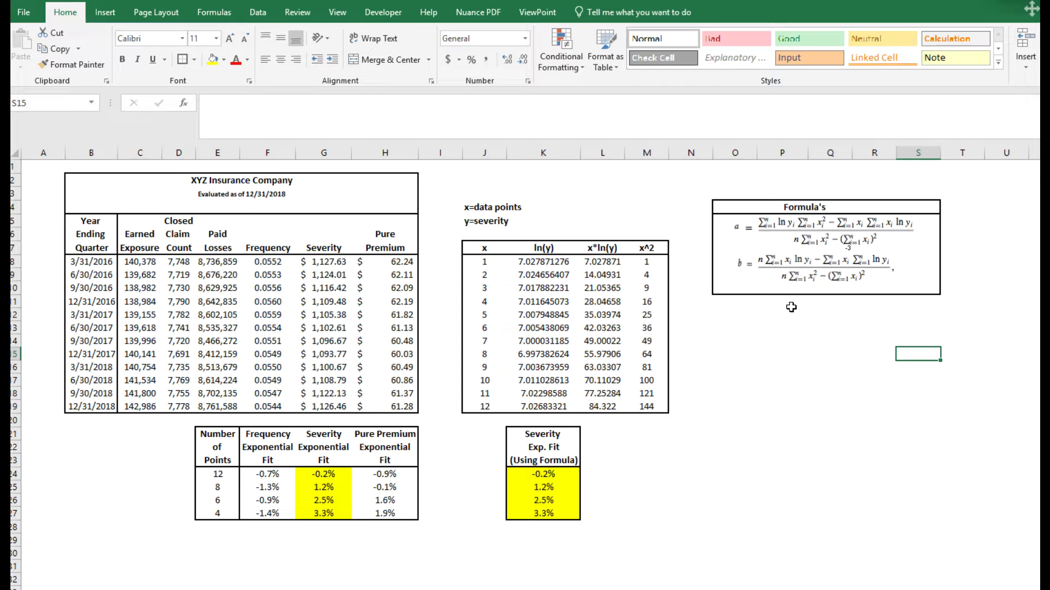
{"action": "left_click", "coordinate": [777, 268]}
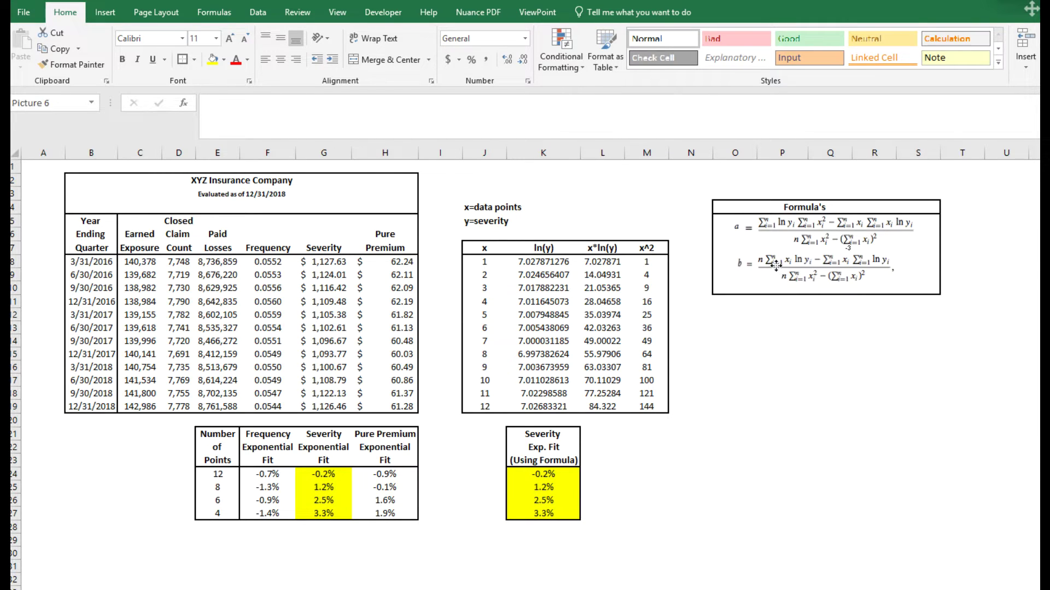
{"action": "left_click", "coordinate": [780, 325]}
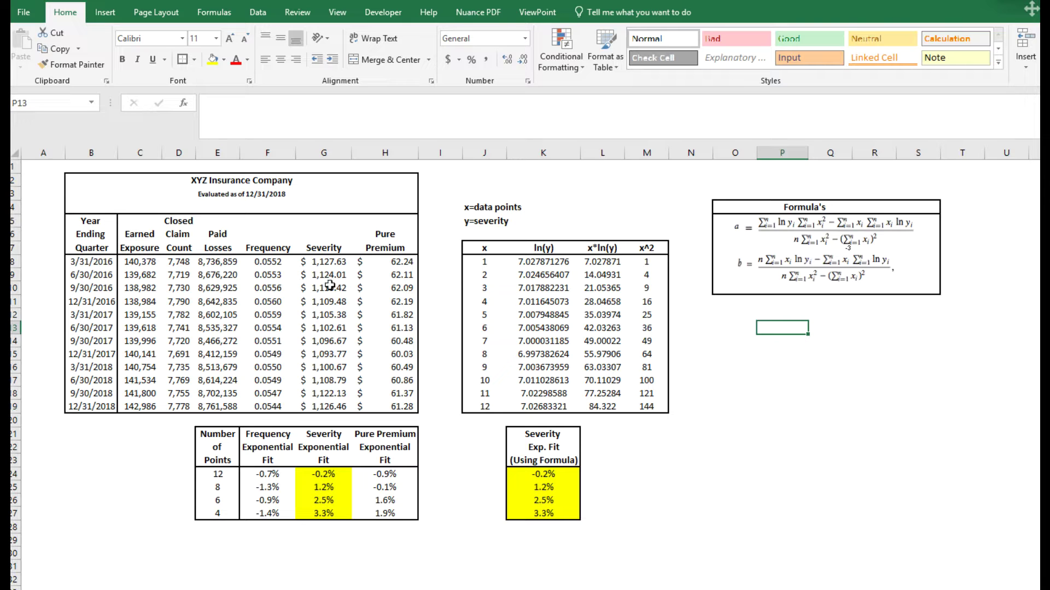
{"action": "left_click", "coordinate": [333, 475]}
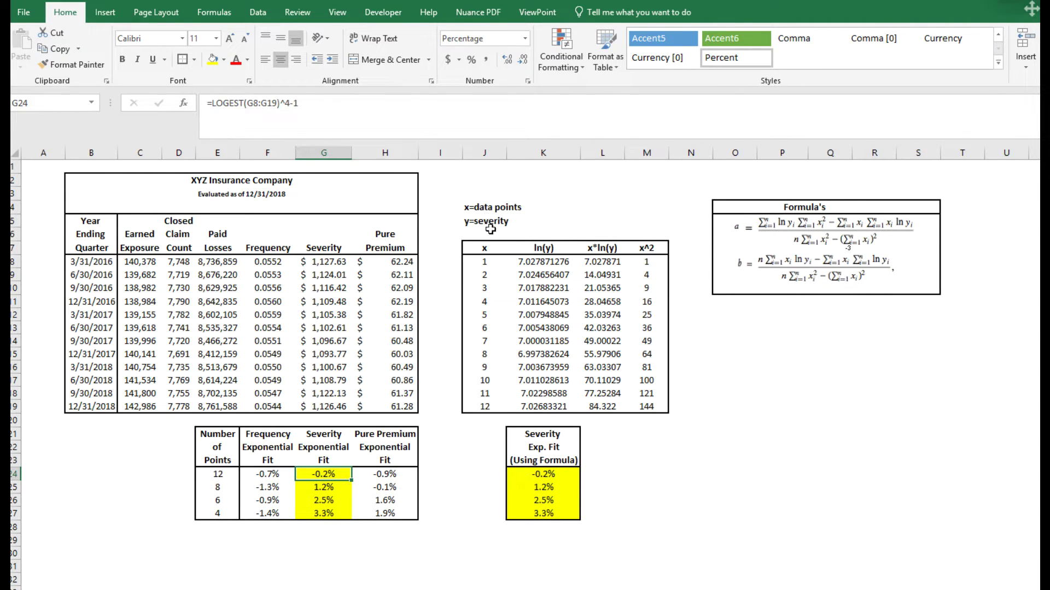
{"action": "left_click", "coordinate": [542, 260]}
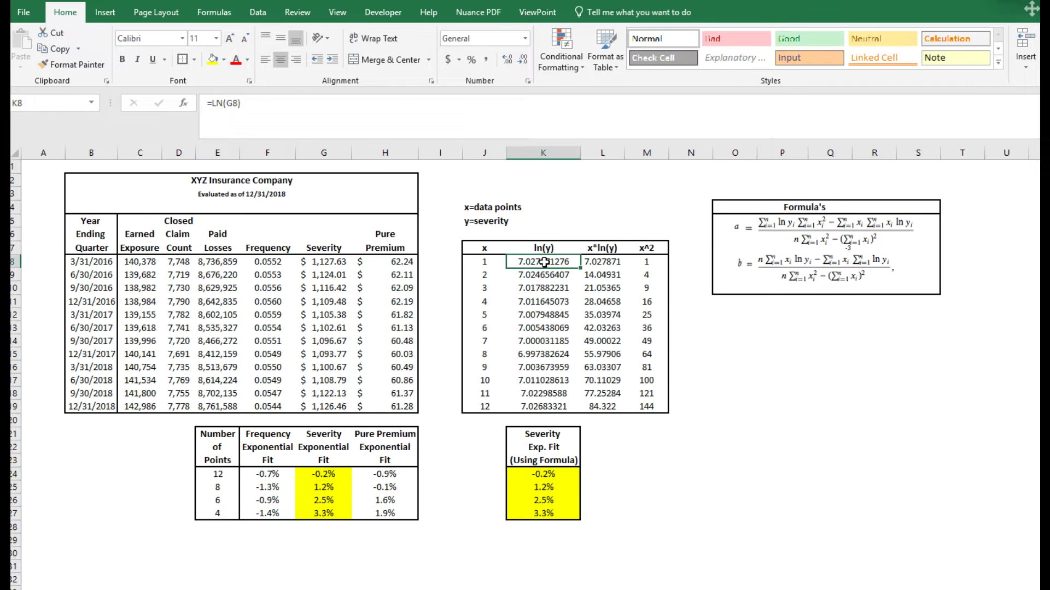
{"action": "left_click", "coordinate": [265, 104]}
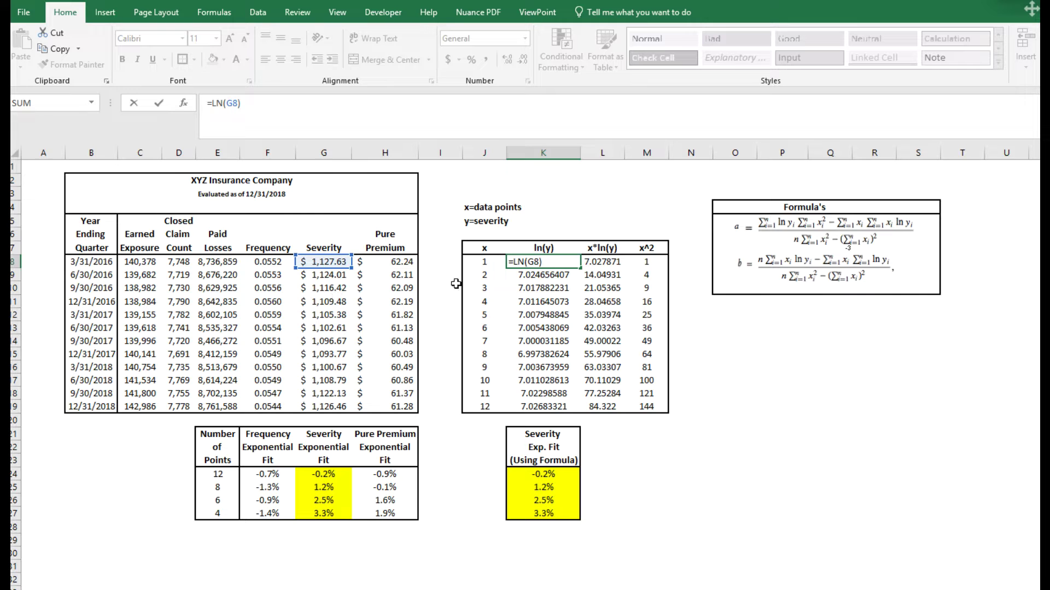
{"action": "left_click", "coordinate": [556, 215]}
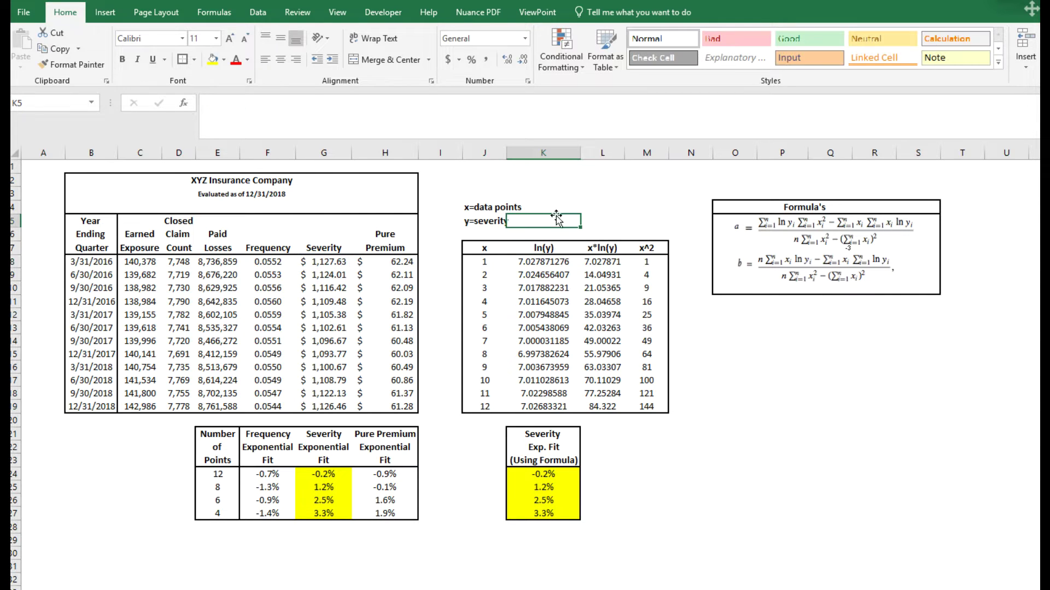
{"action": "left_click_drag", "start_coordinate": [549, 263], "coordinate": [545, 407]}
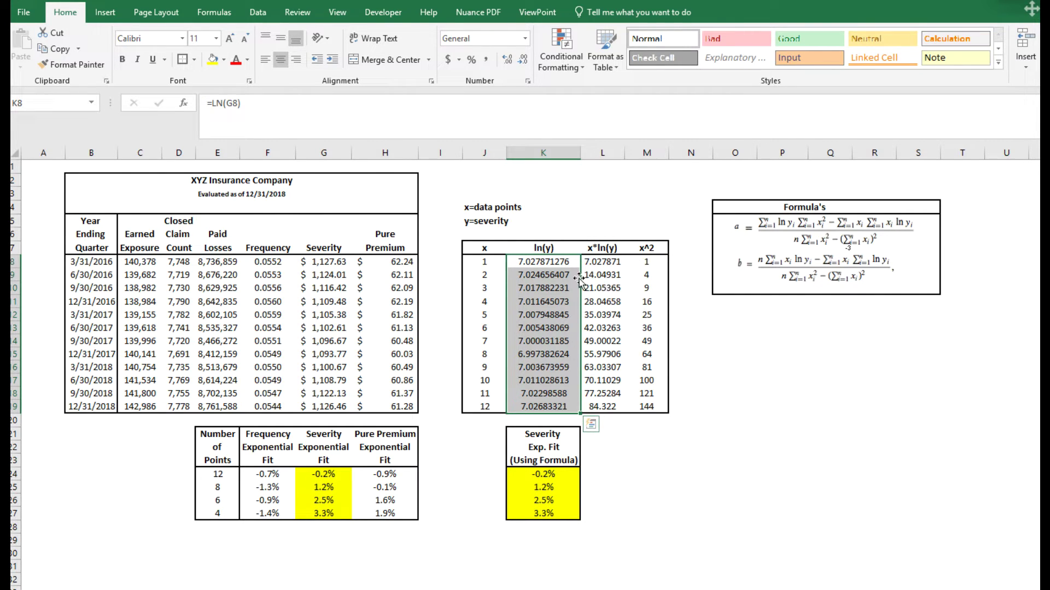
{"action": "left_click", "coordinate": [552, 249]}
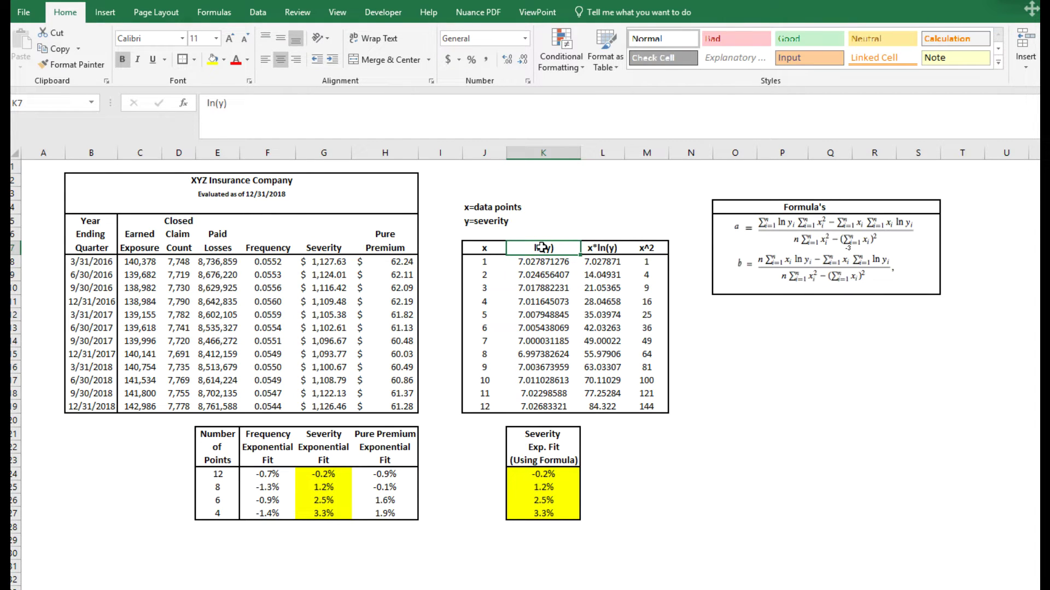
{"action": "left_click", "coordinate": [770, 407]}
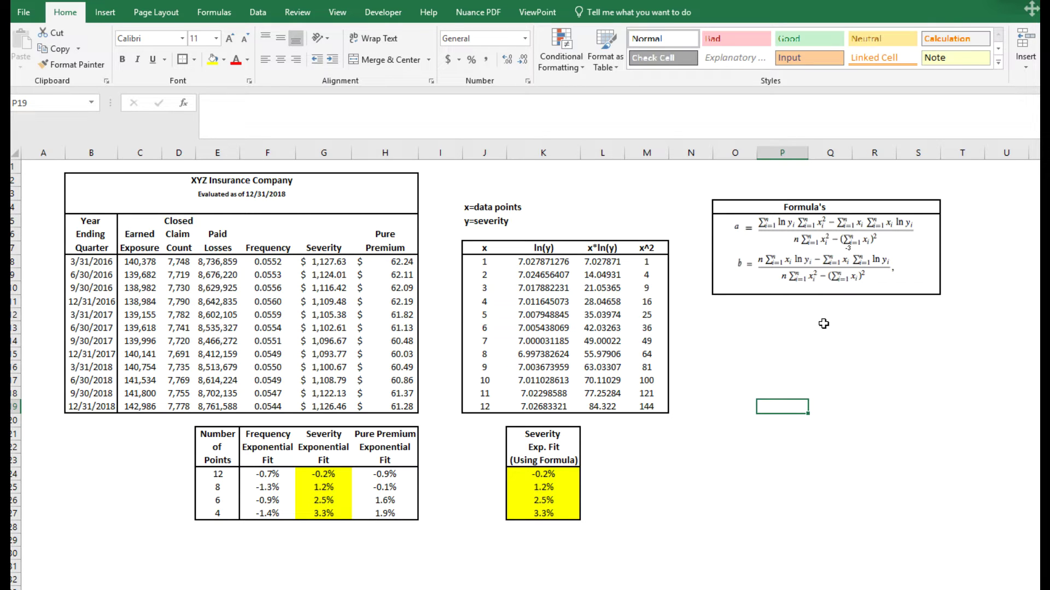
{"action": "left_click", "coordinate": [326, 479]}
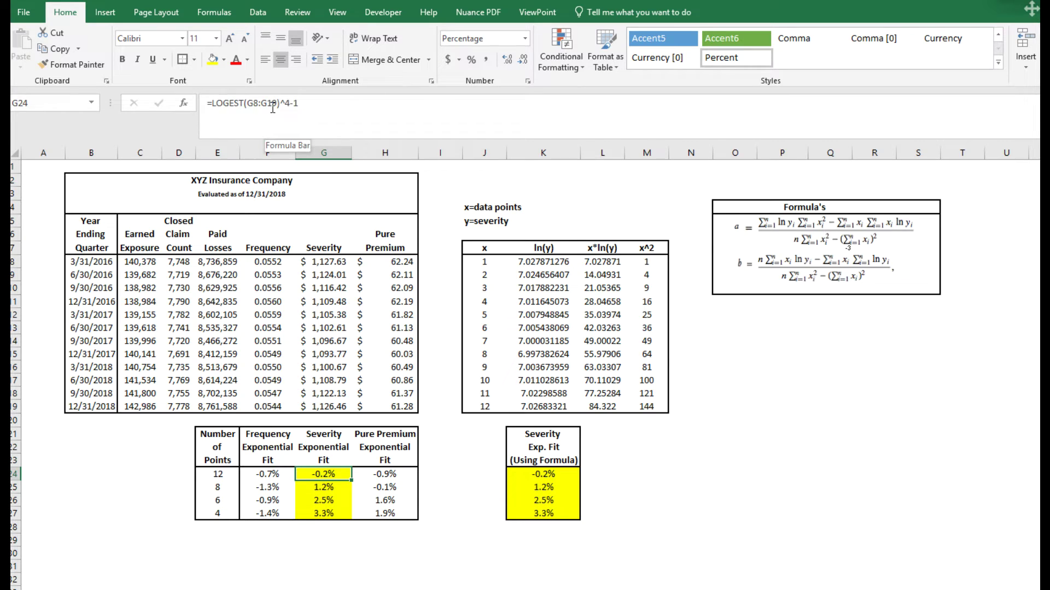
{"action": "left_click", "coordinate": [530, 475]}
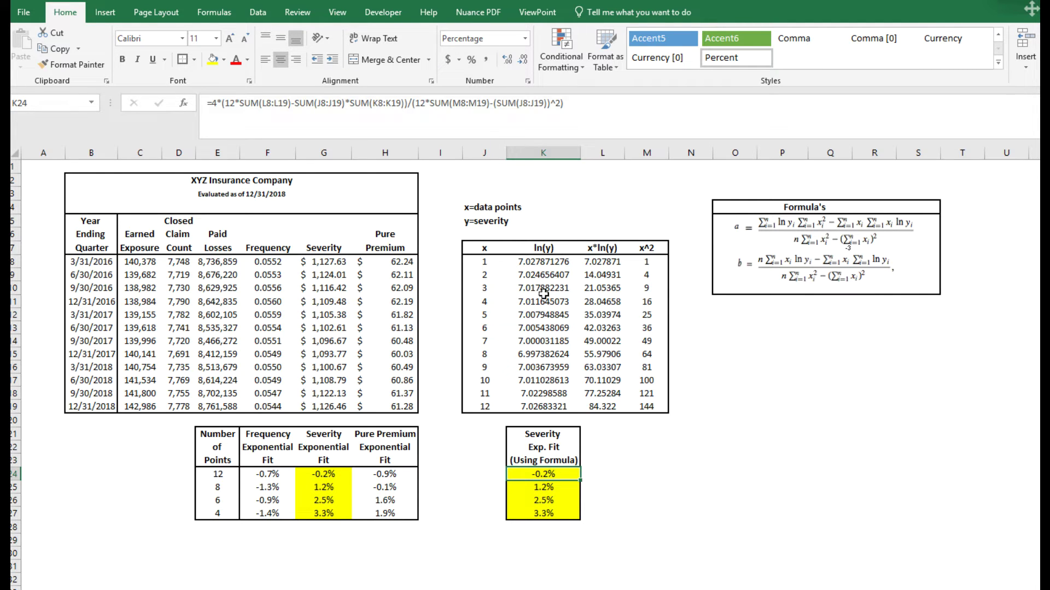
{"action": "left_click_drag", "start_coordinate": [570, 97], "coordinate": [343, 188]}
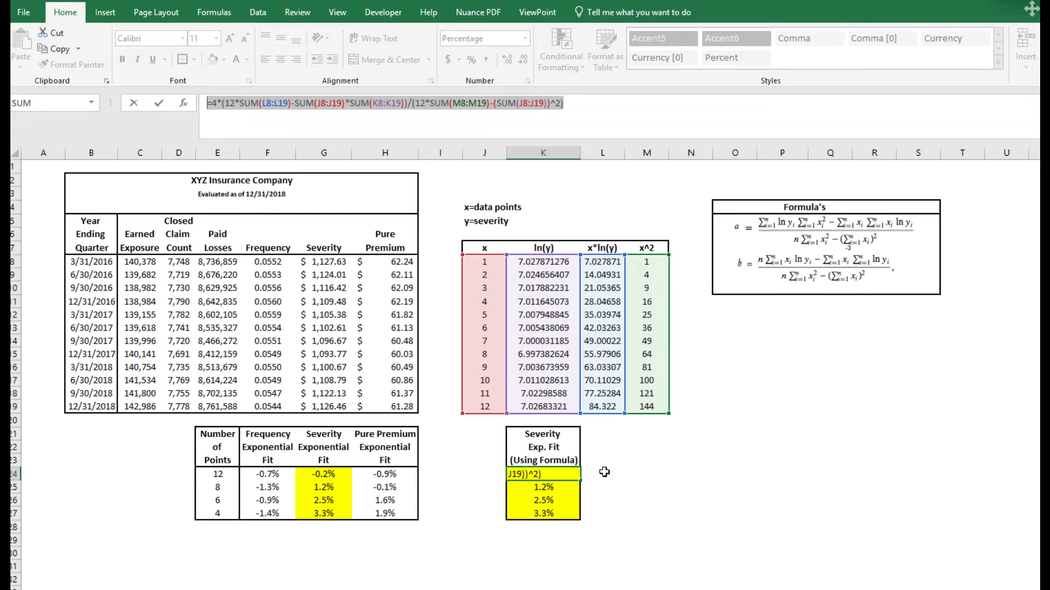
Replace K24's formula with =K20, pointing it at the empty cell.
{"action": "type", "text": "="}
{"action": "left_click", "coordinate": [440, 235]}
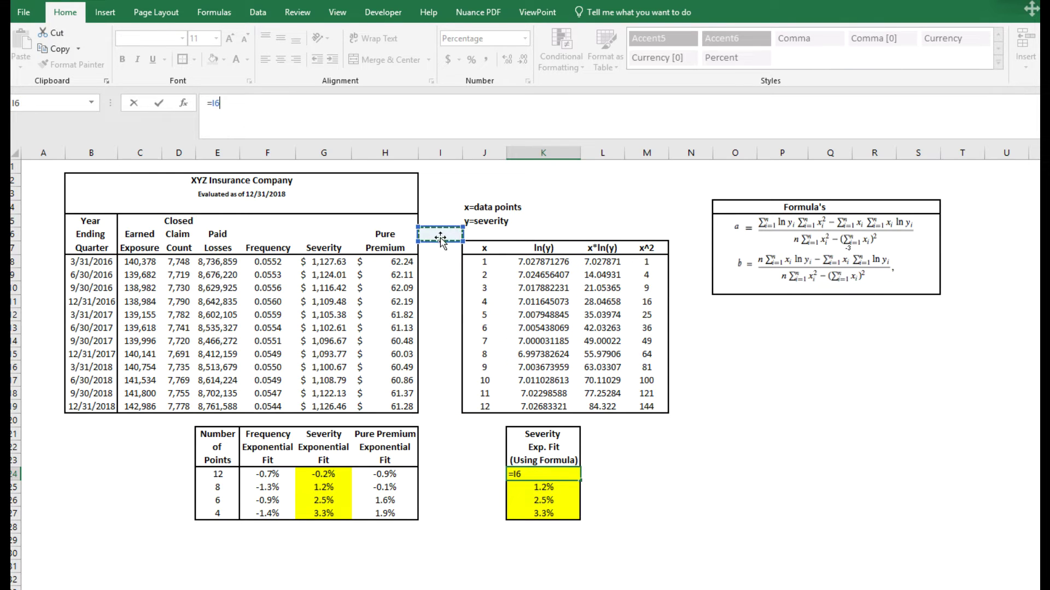
{"action": "left_click", "coordinate": [619, 463]}
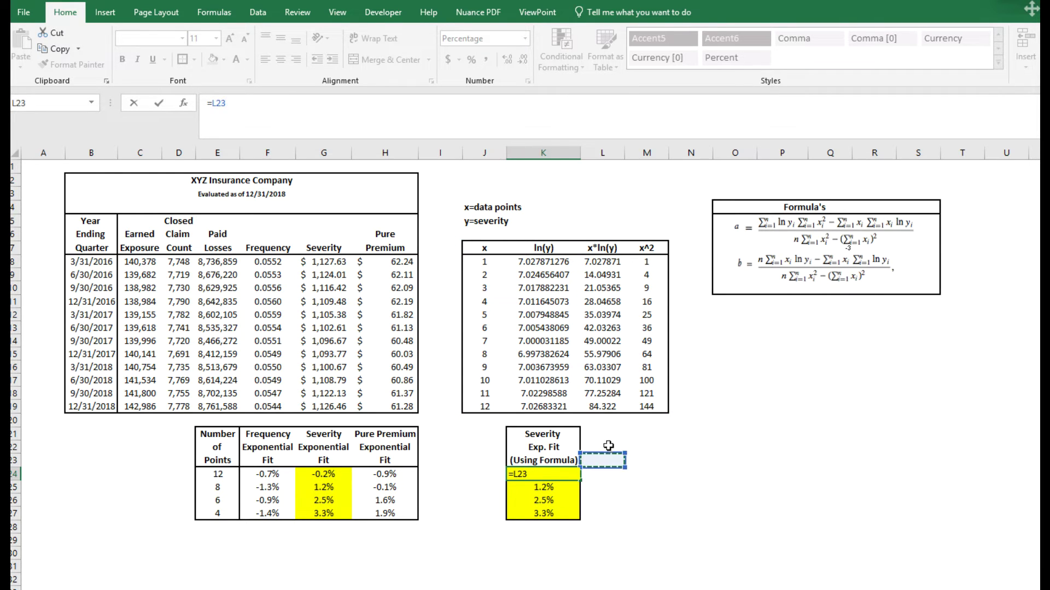
{"action": "left_click", "coordinate": [532, 426]}
{"action": "left_click", "coordinate": [536, 473]}
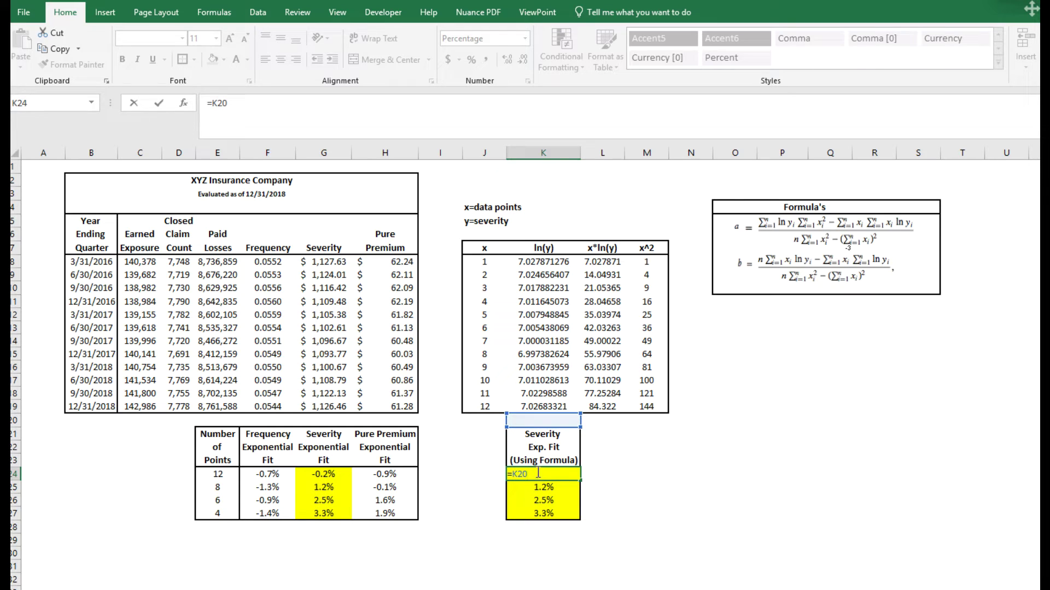
{"action": "left_click", "coordinate": [690, 328]}
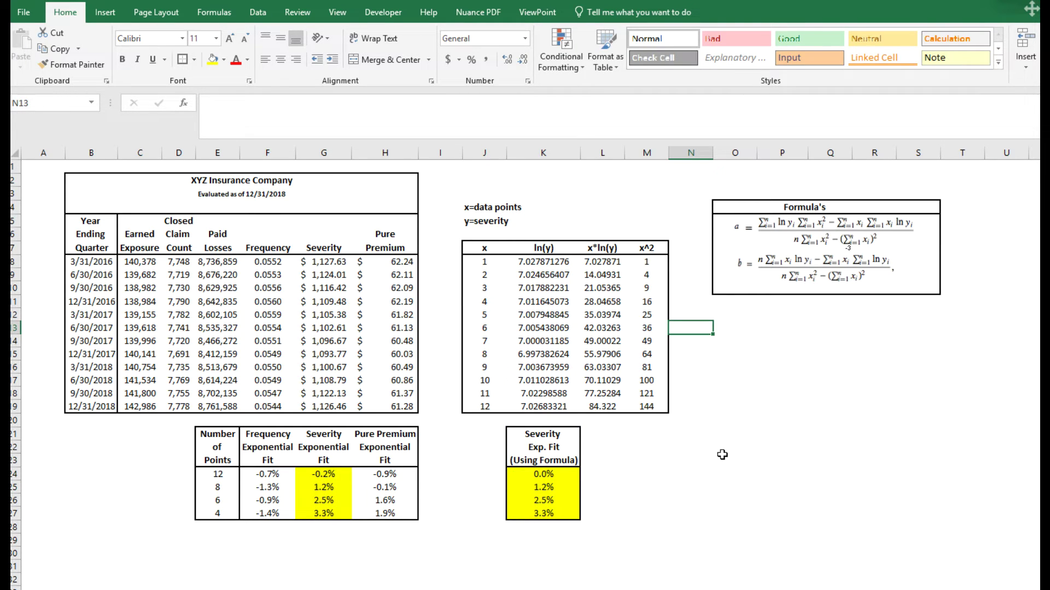
Check K24's 0.0% result against the 8-point fit in K25, then revert the change.
{"action": "left_click", "coordinate": [563, 474]}
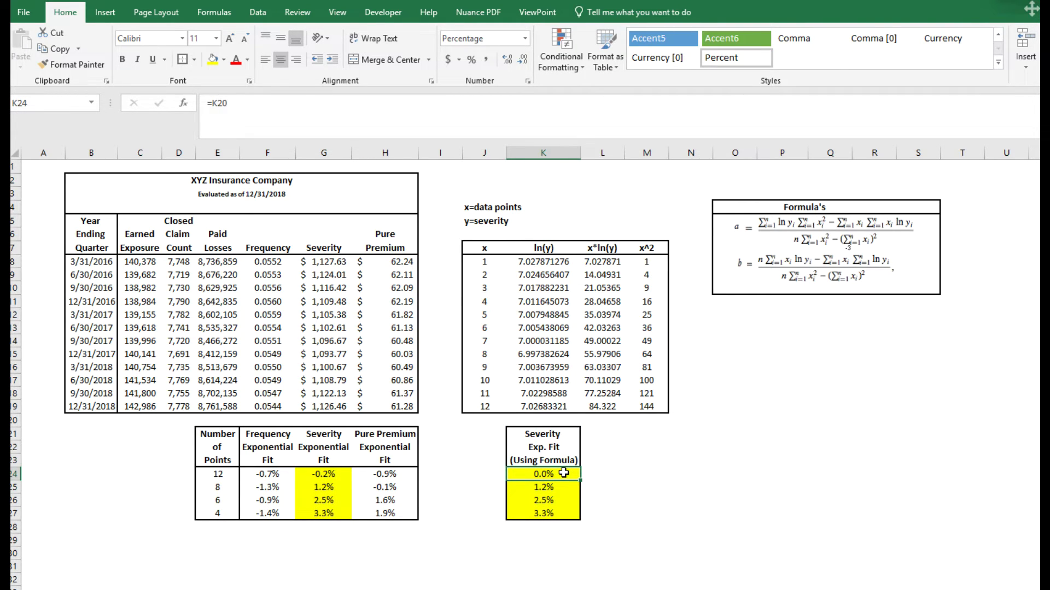
{"action": "left_click", "coordinate": [557, 487]}
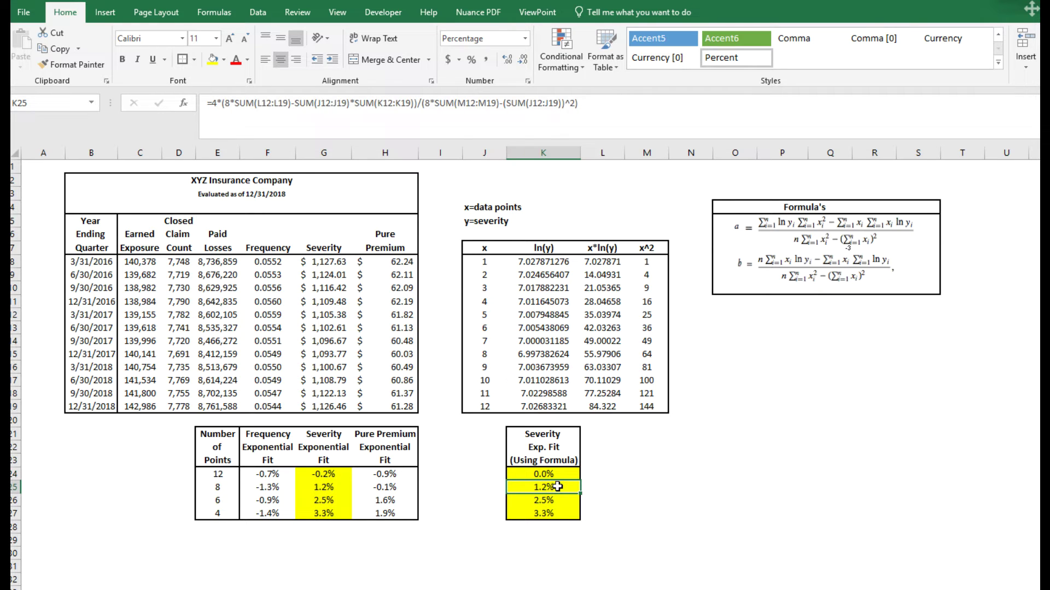
{"action": "left_click", "coordinate": [563, 474]}
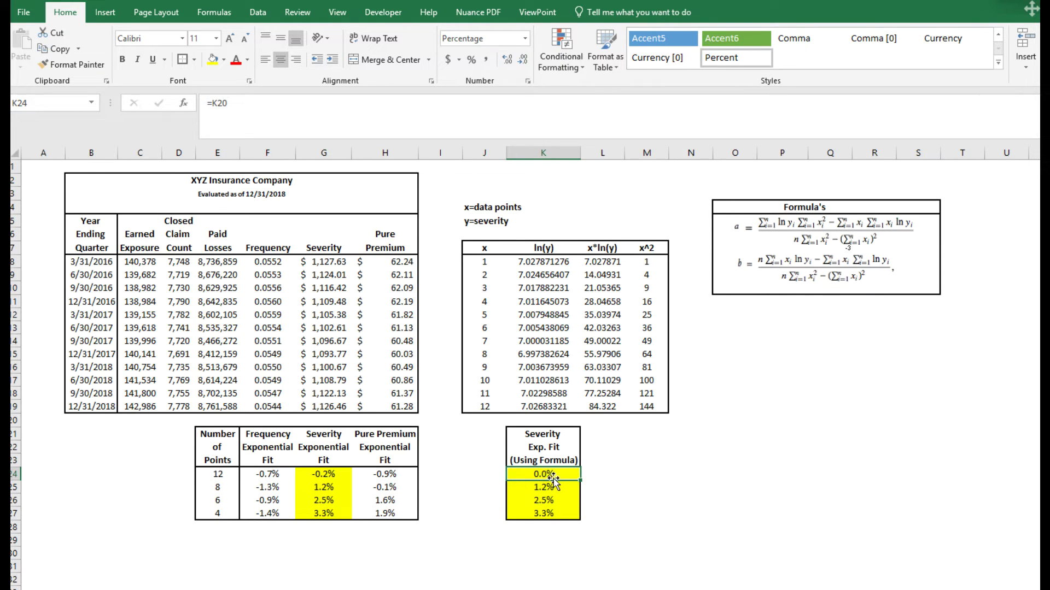
{"action": "left_click", "coordinate": [605, 459]}
{"action": "key", "text": "Left"}
{"action": "key", "text": "Down"}
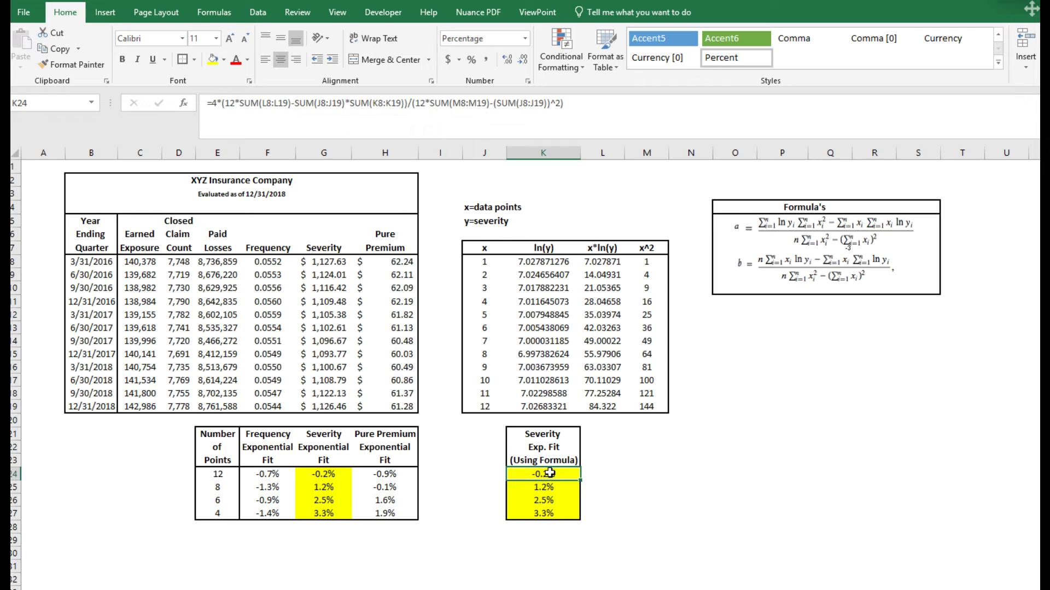
{"action": "left_click_drag", "start_coordinate": [546, 474], "coordinate": [551, 511]}
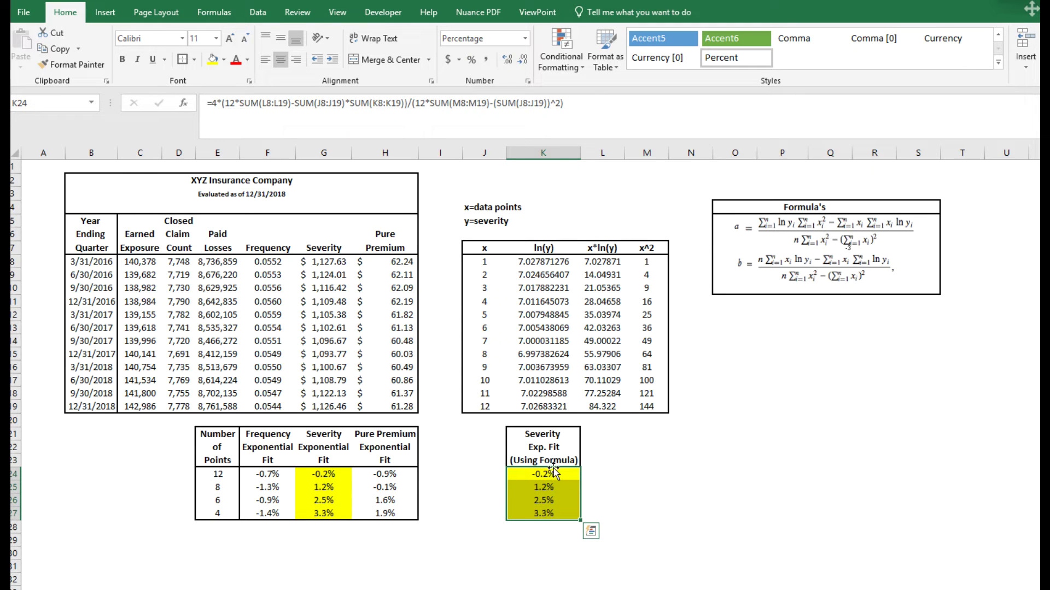
{"action": "left_click", "coordinate": [331, 474]}
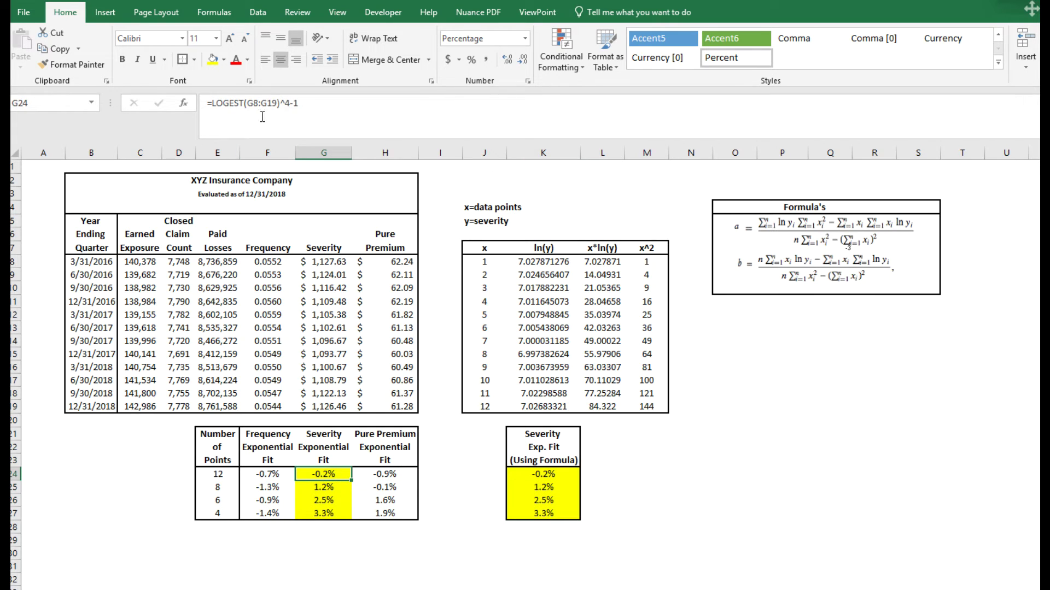
{"action": "left_click", "coordinate": [331, 489]}
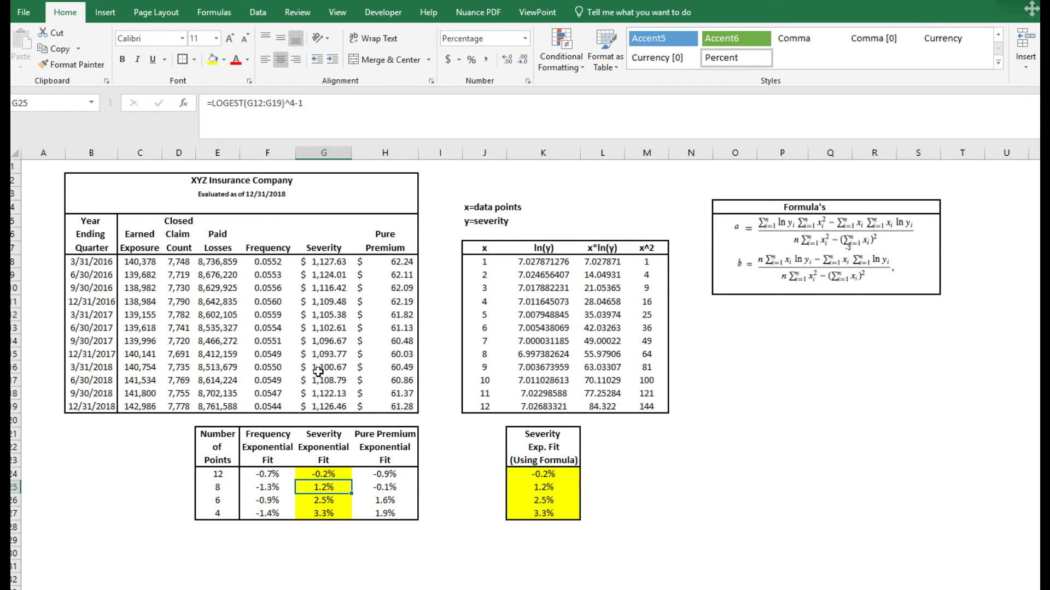
{"action": "left_click", "coordinate": [323, 500]}
{"action": "left_click", "coordinate": [326, 513]}
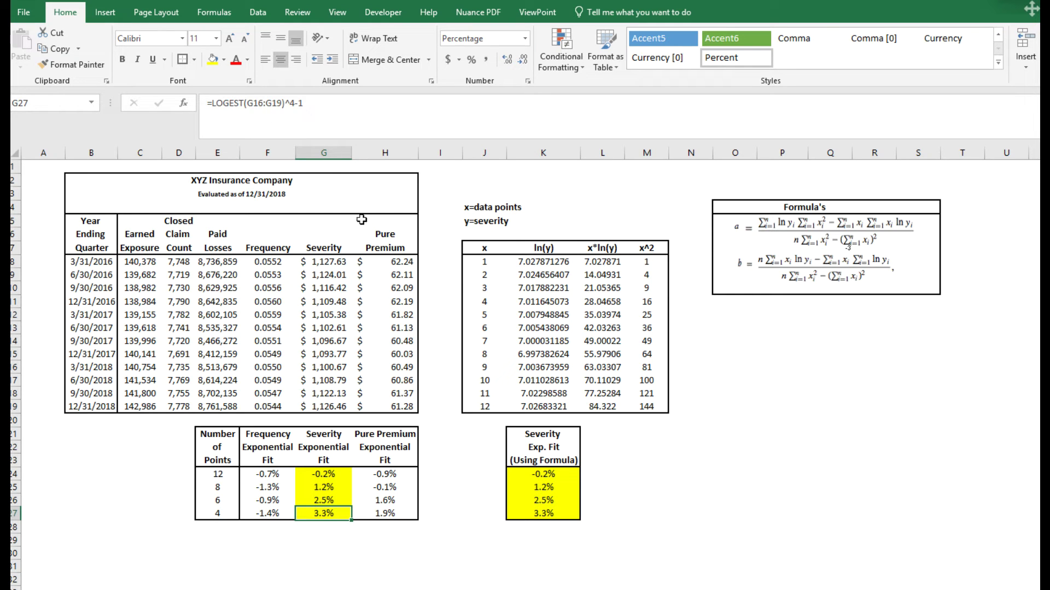
{"action": "left_click", "coordinate": [529, 473]}
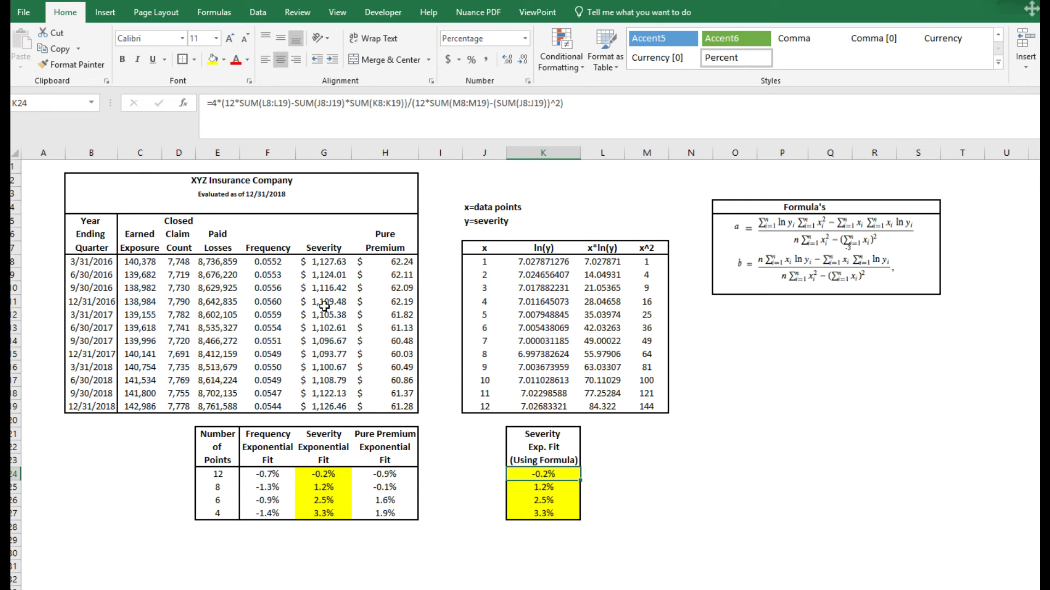
{"action": "left_click", "coordinate": [331, 474]}
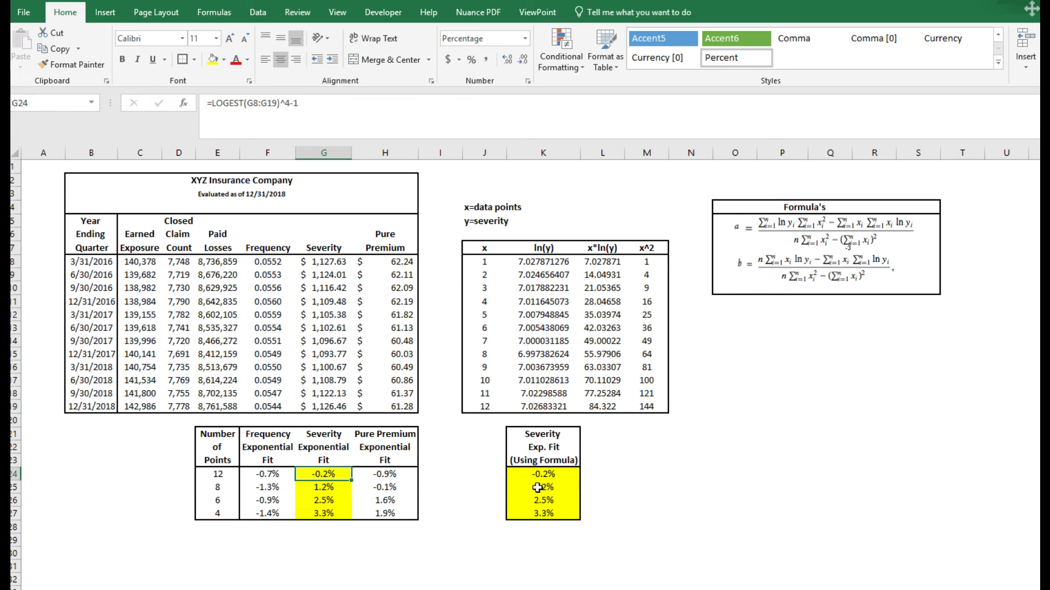
{"action": "left_click", "coordinate": [557, 475]}
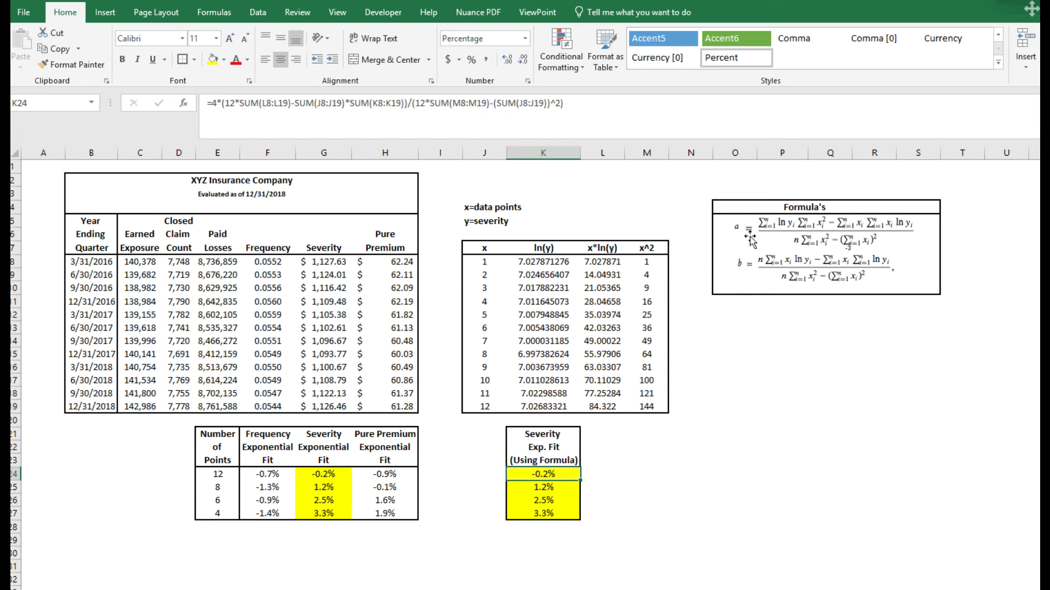